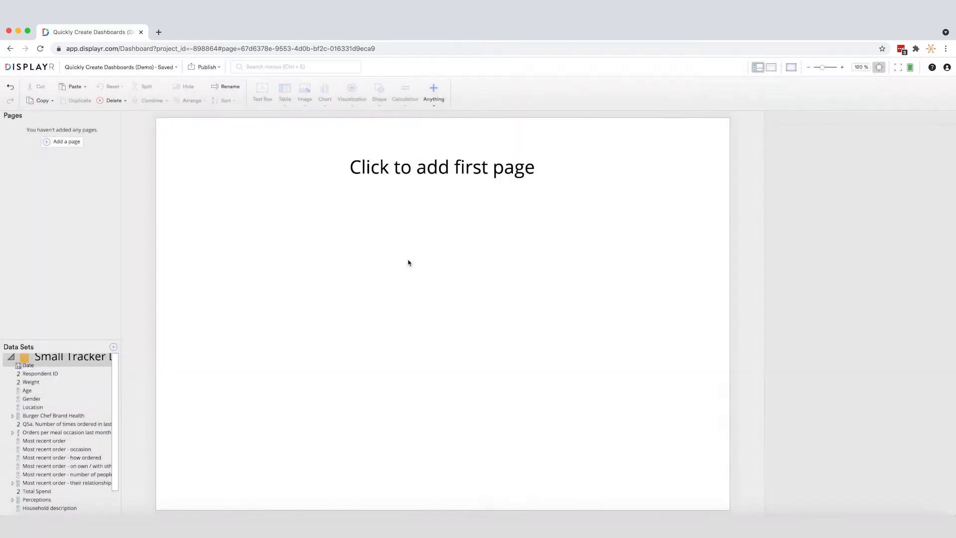
Add a first page with the Title Only layout and title it "KPIs"
{"action": "right_click", "coordinate": [89, 170]}
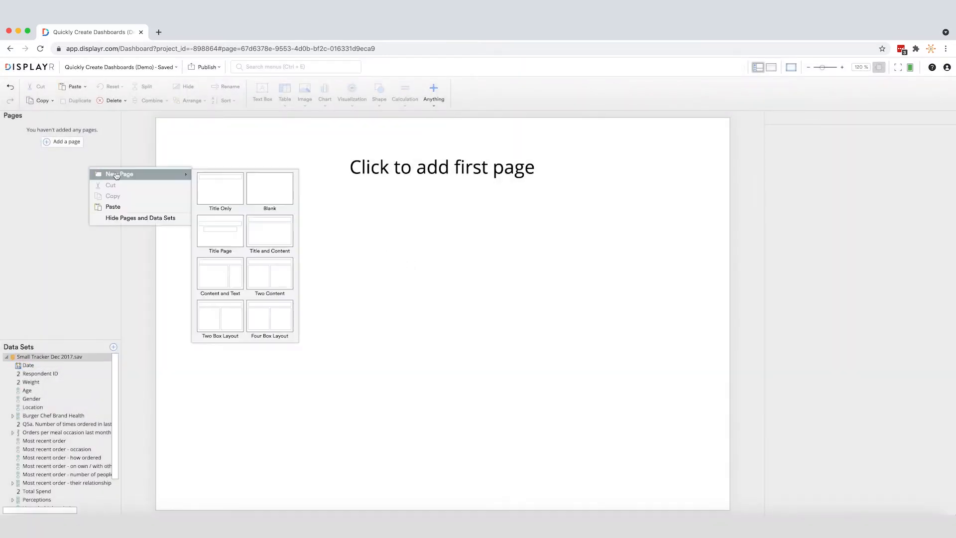
{"action": "left_click", "coordinate": [205, 182]}
{"action": "left_click", "coordinate": [285, 138]}
{"action": "type", "text": "KPIs"}
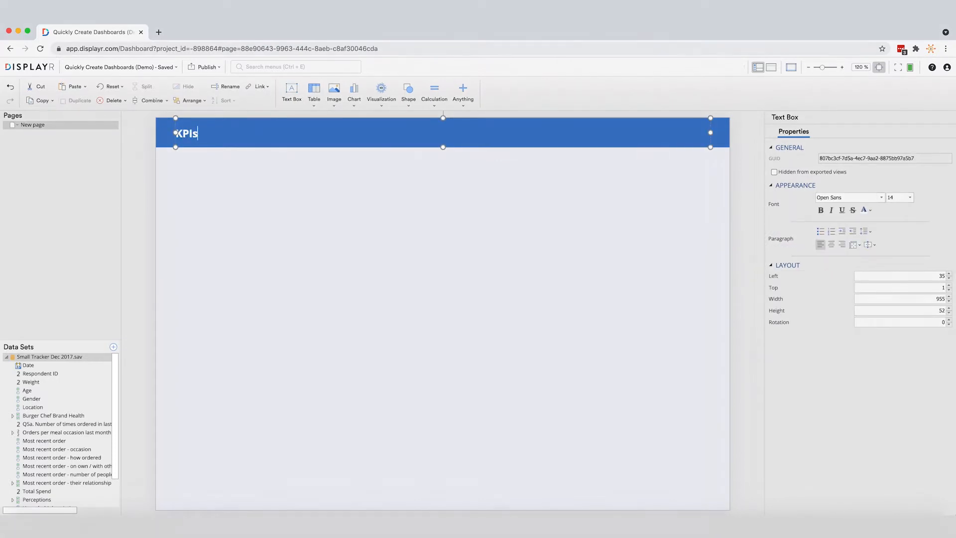
{"action": "left_click", "coordinate": [274, 159]}
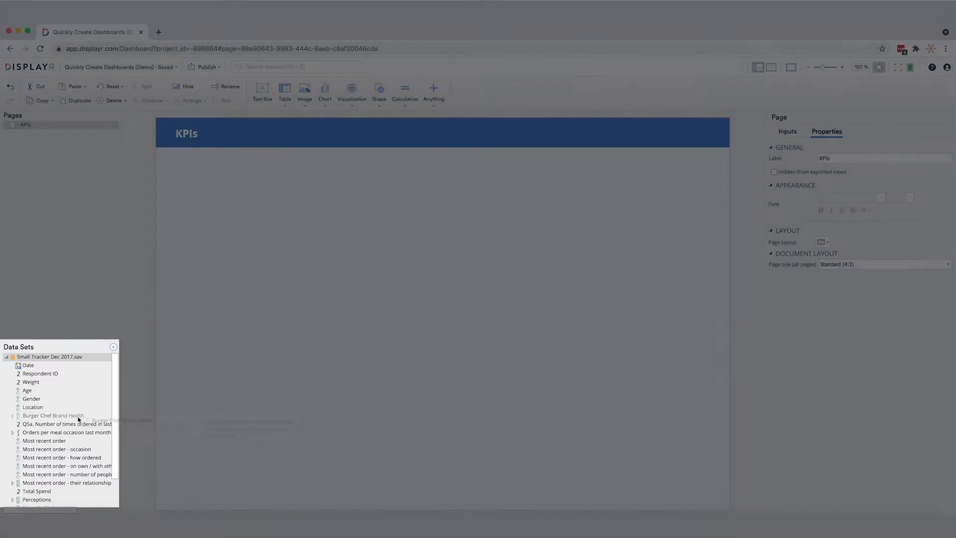
Add a Burger Chef Brand Health table to the page and apply a new "Current Quarter" filter for dates within the last 1 quarter
{"action": "mouse_move", "coordinate": [59, 416]}
{"action": "left_mouse_down"}
{"action": "mouse_move", "coordinate": [251, 406]}
{"action": "mouse_move", "coordinate": [392, 329]}
{"action": "mouse_move", "coordinate": [426, 208]}
{"action": "mouse_move", "coordinate": [418, 203]}
{"action": "left_mouse_up"}
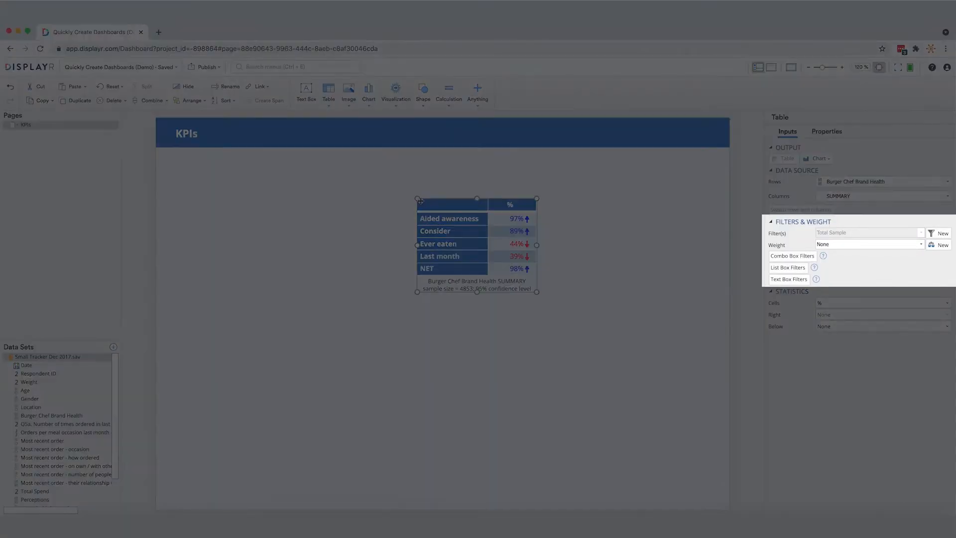
{"action": "left_click", "coordinate": [942, 233]}
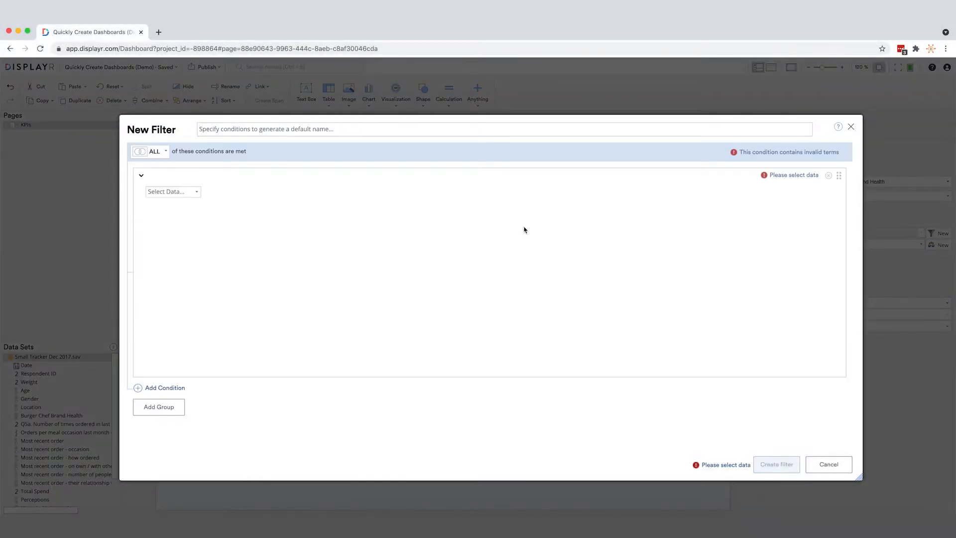
{"action": "left_click", "coordinate": [175, 193]}
{"action": "left_click", "coordinate": [175, 204]}
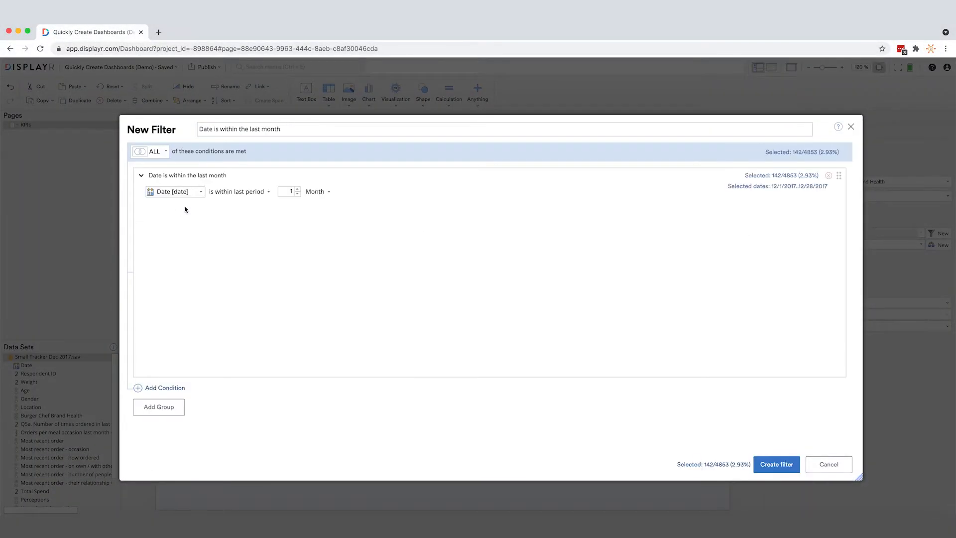
{"action": "left_click", "coordinate": [317, 193]}
{"action": "left_click", "coordinate": [322, 269]}
{"action": "triple_click", "coordinate": [286, 134]}
{"action": "type", "text": "Current Quarter"}
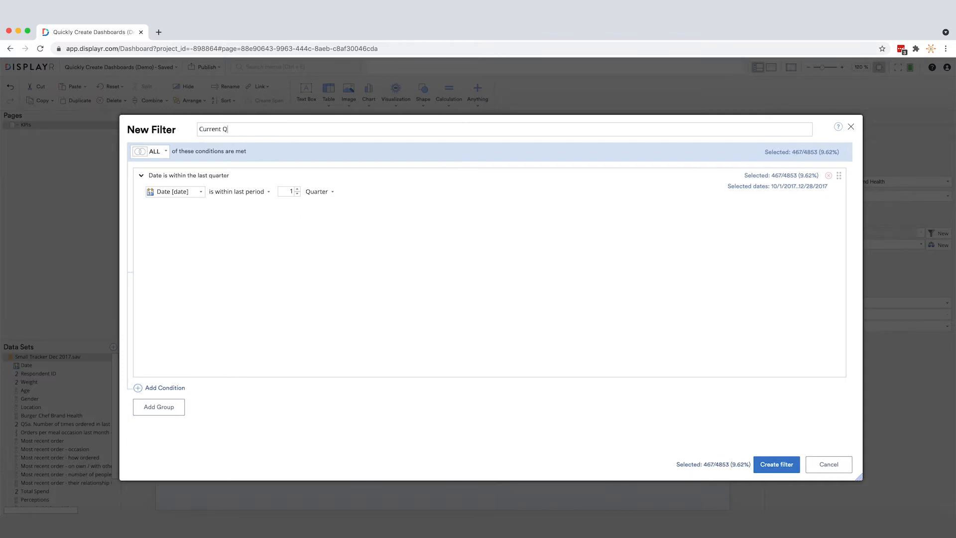
{"action": "left_click", "coordinate": [764, 469]}
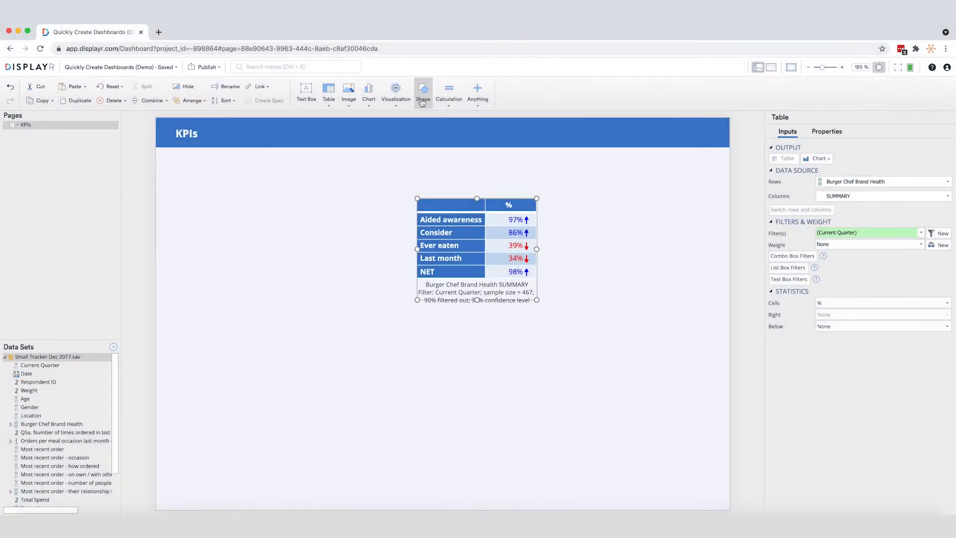
Draw a rectangle about 460 wide and 230 high beneath the page title, with line width 0 and a white fill
{"action": "left_click", "coordinate": [424, 92]}
{"action": "left_click", "coordinate": [446, 153]}
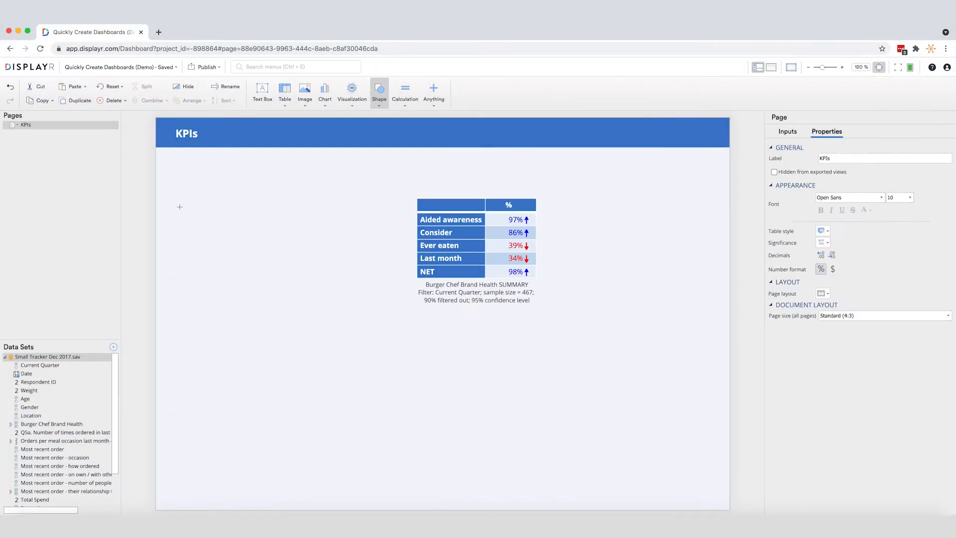
{"action": "left_click_drag", "start_coordinate": [180, 198], "coordinate": [434, 328]}
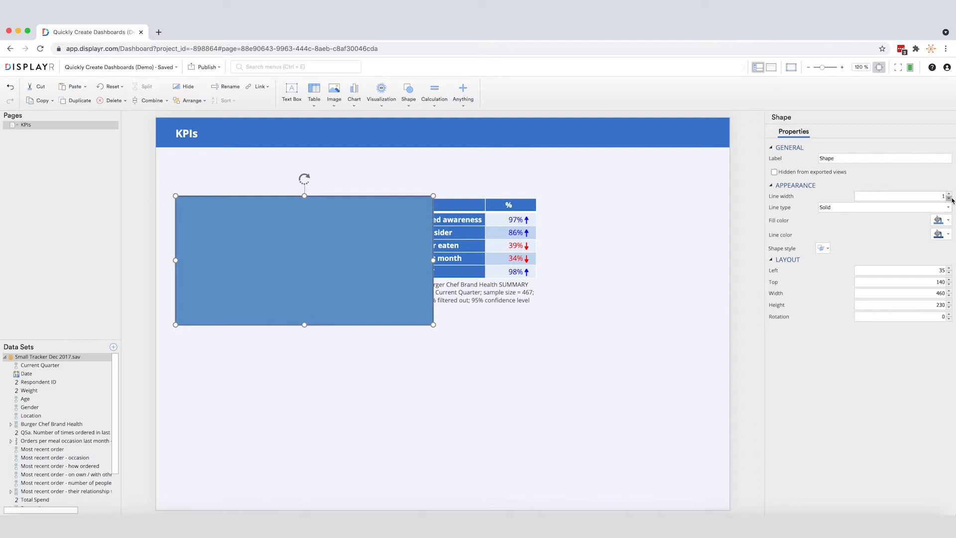
{"action": "left_click", "coordinate": [942, 220]}
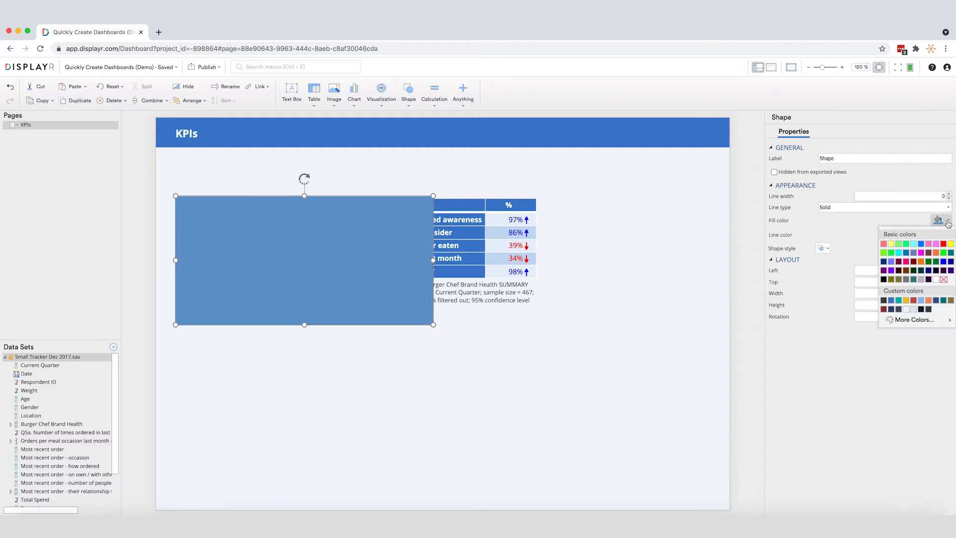
{"action": "left_click", "coordinate": [939, 280]}
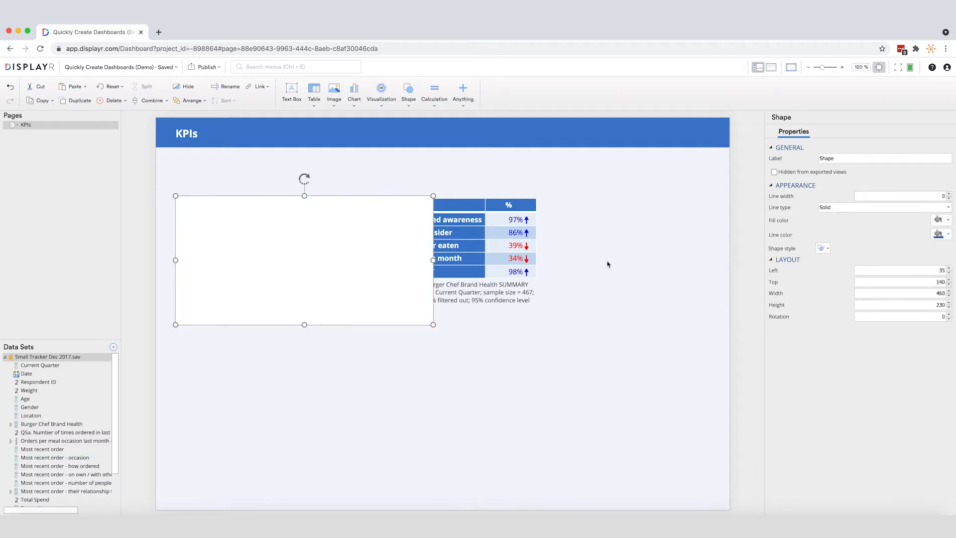
Duplicate the white rectangle and shrink the copy into a header strip about 33 high just above the original
{"action": "right_click", "coordinate": [421, 222]}
{"action": "left_click", "coordinate": [447, 263]}
{"action": "left_click_drag", "start_coordinate": [382, 254], "coordinate": [346, 296]}
{"action": "left_click_drag", "start_coordinate": [309, 332], "coordinate": [316, 168]}
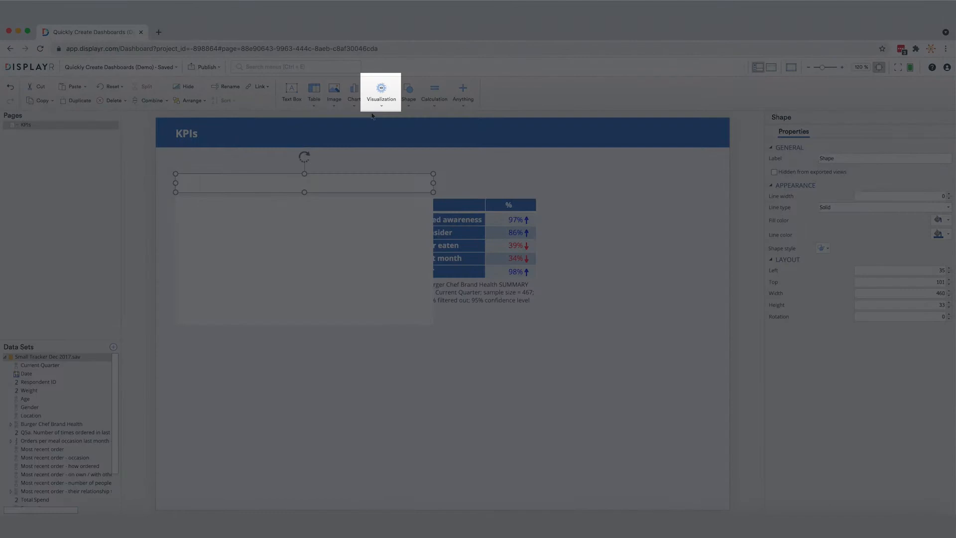
Insert a Number in Gauge visualization using the Burger Chef Brand Health table as input, and fit it inside the large white rectangle
{"action": "left_click", "coordinate": [381, 106]}
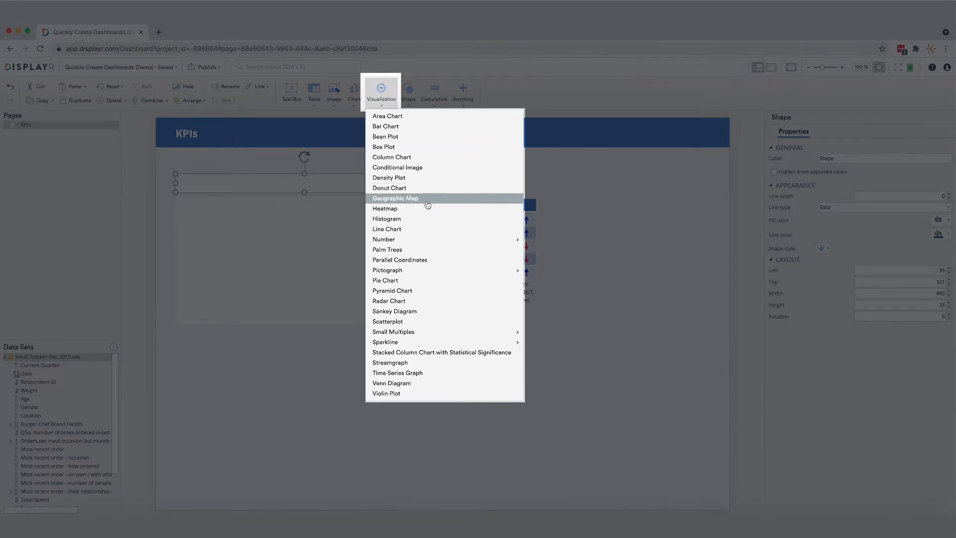
{"action": "mouse_move", "coordinate": [498, 240]}
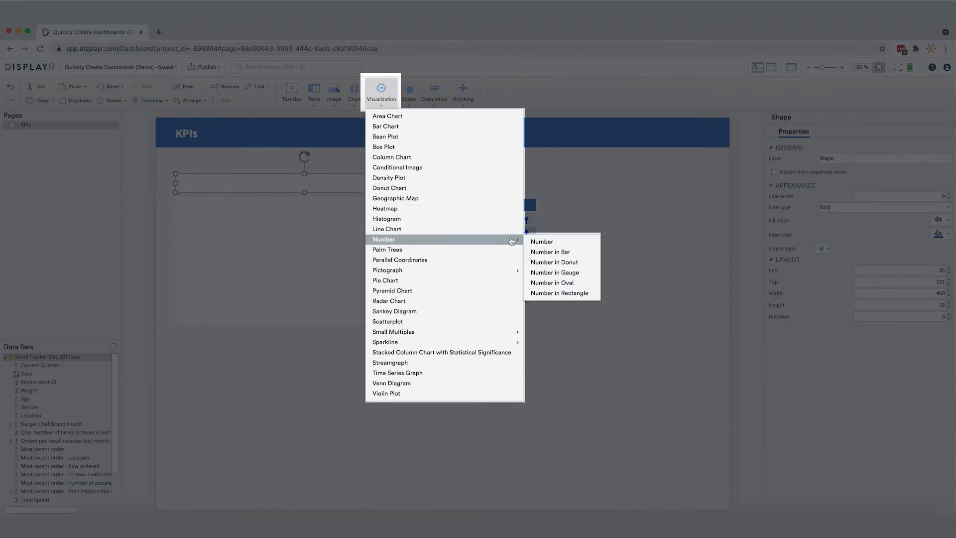
{"action": "left_click", "coordinate": [555, 273]}
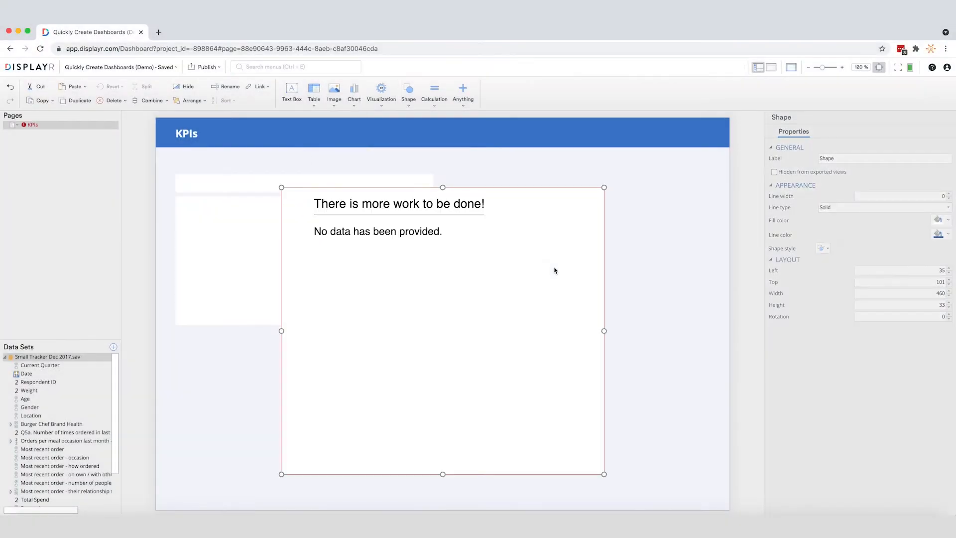
{"action": "left_click", "coordinate": [836, 244]}
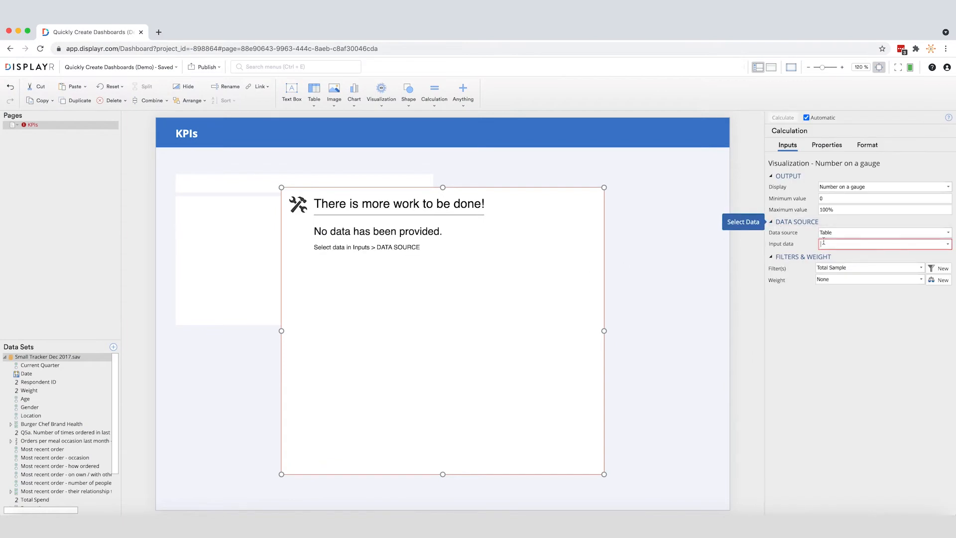
{"action": "left_click", "coordinate": [831, 255]}
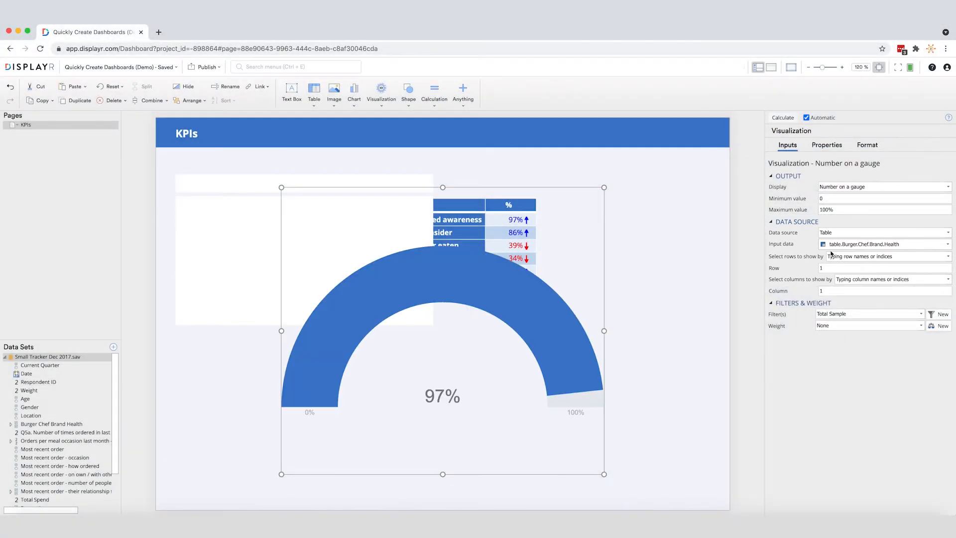
{"action": "left_click_drag", "start_coordinate": [605, 475], "coordinate": [498, 302]}
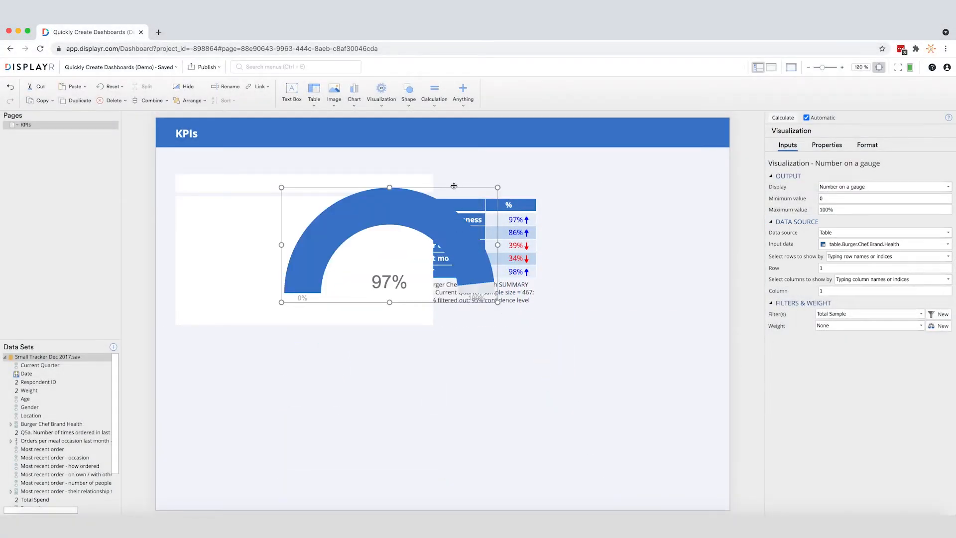
{"action": "left_click_drag", "start_coordinate": [456, 197], "coordinate": [371, 212]}
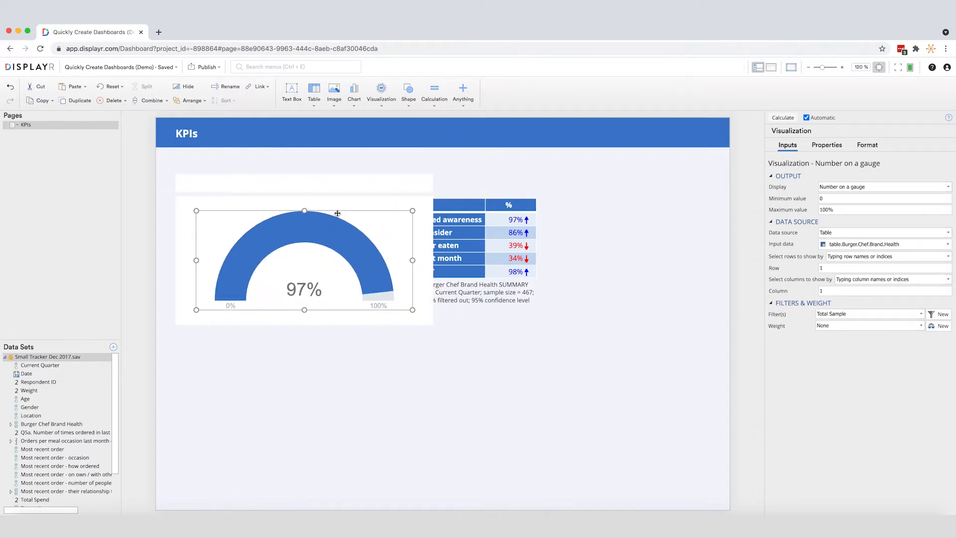
Add an "AIDED AWARENESS" text box in the header strip, formatted as 12 pt bold
{"action": "left_click", "coordinate": [292, 93]}
{"action": "left_click_drag", "start_coordinate": [180, 178], "coordinate": [367, 195]}
{"action": "type", "text": "AI"}
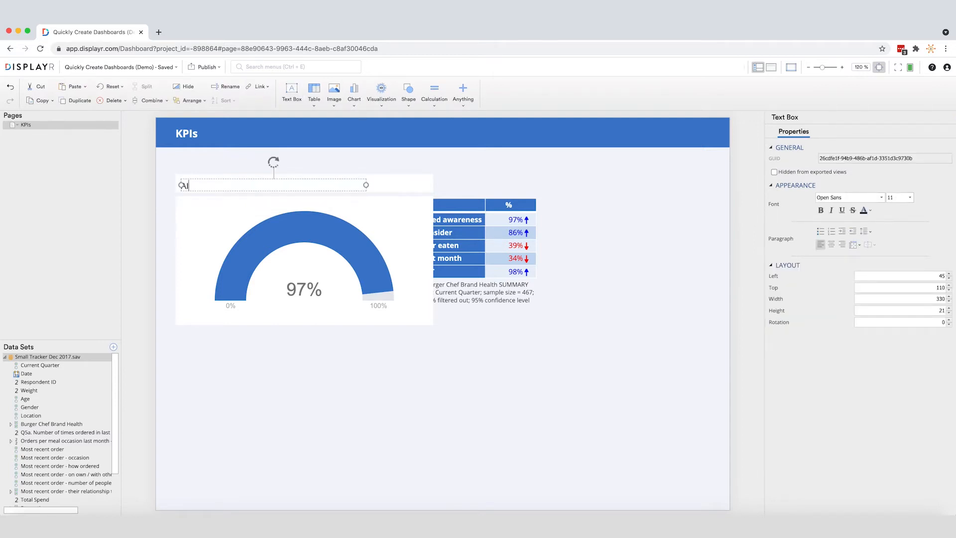
{"action": "type", "text": "DED AWARENESS"}
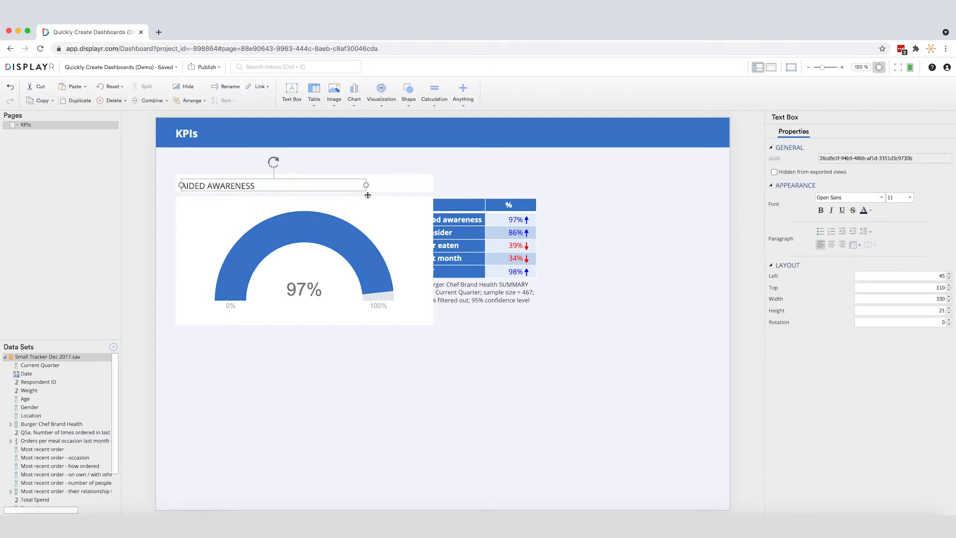
{"action": "left_click", "coordinate": [907, 199]}
{"action": "left_click", "coordinate": [899, 238]}
{"action": "left_click", "coordinate": [821, 210]}
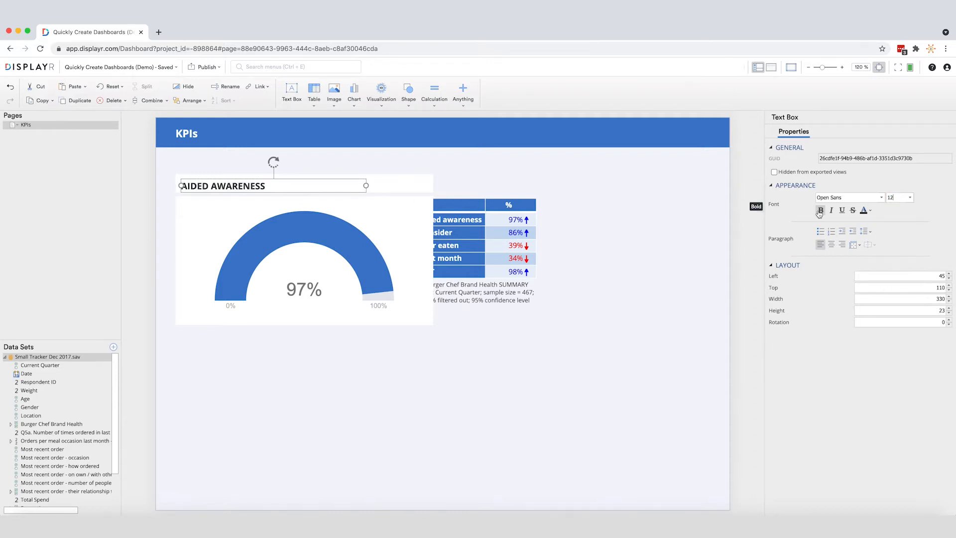
{"action": "left_click_drag", "start_coordinate": [337, 178], "coordinate": [353, 189]}
Duplicate the complete Aided Awareness tile with its shapes, gauge and heading, and align the copy directly below the original
{"action": "left_click_drag", "start_coordinate": [131, 167], "coordinate": [448, 335]}
{"action": "right_click", "coordinate": [398, 282]}
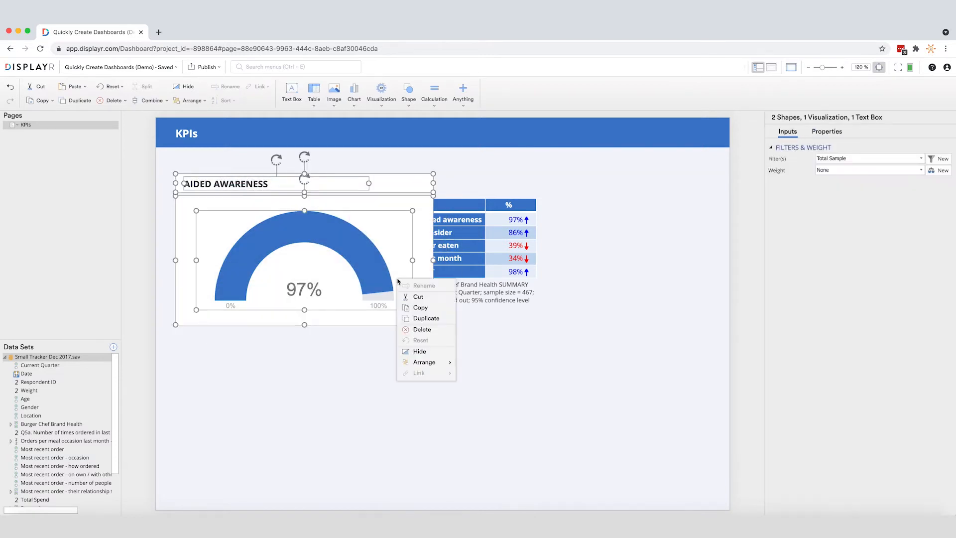
{"action": "left_click", "coordinate": [427, 322]}
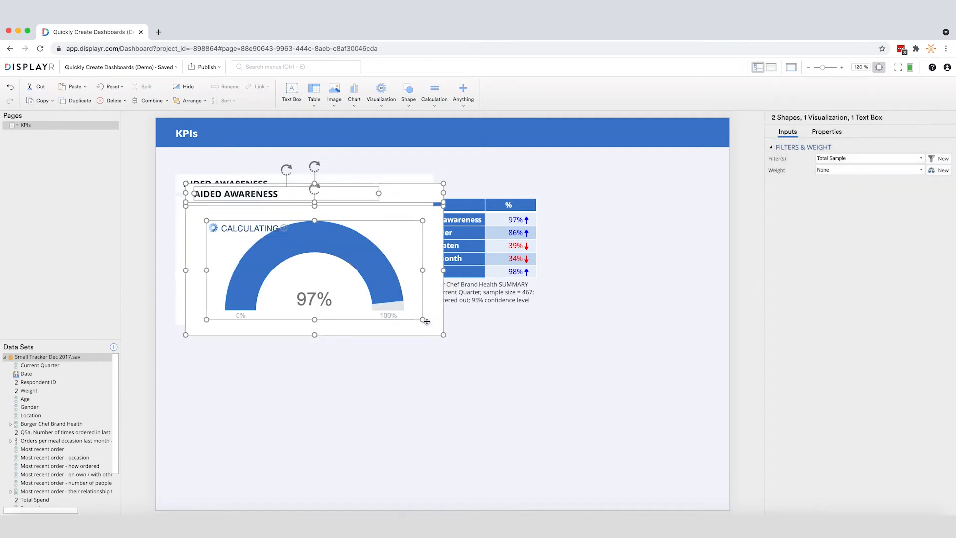
{"action": "left_click_drag", "start_coordinate": [425, 195], "coordinate": [412, 345]}
Change the lower tile's heading to "CONSIDER" and set its gauge to the Consider row
{"action": "left_click_drag", "start_coordinate": [269, 352], "coordinate": [182, 352]}
{"action": "type", "text": "CONSIDER"}
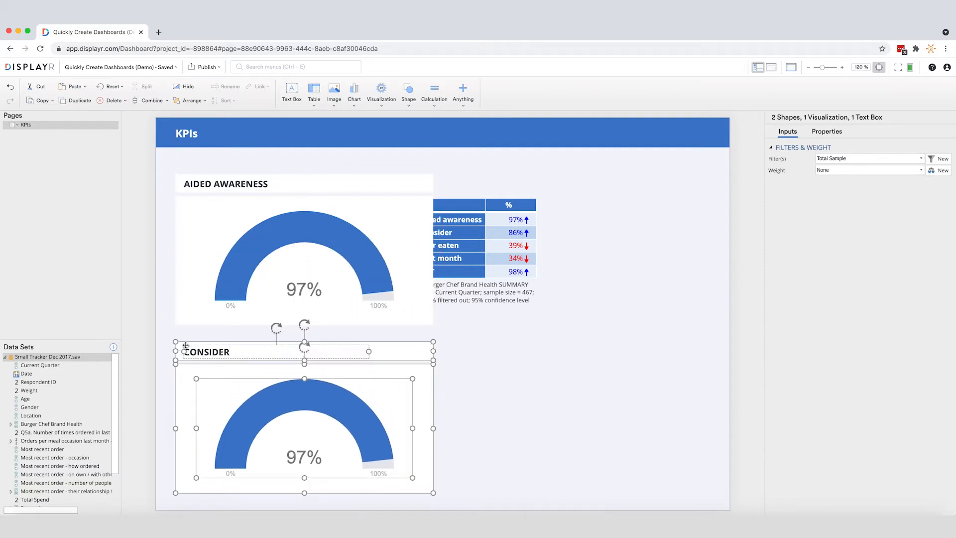
{"action": "left_click", "coordinate": [246, 379]}
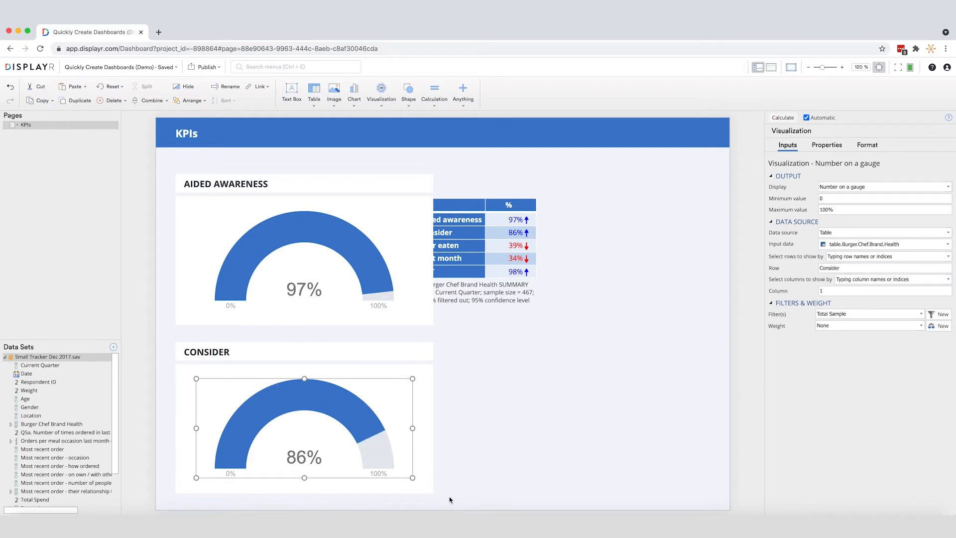
Copy both gauge tiles together and place the pasted pair beside the originals to form a two-by-two grid
{"action": "left_click_drag", "start_coordinate": [406, 496], "coordinate": [166, 153]}
{"action": "key", "text": "ctrl+v"}
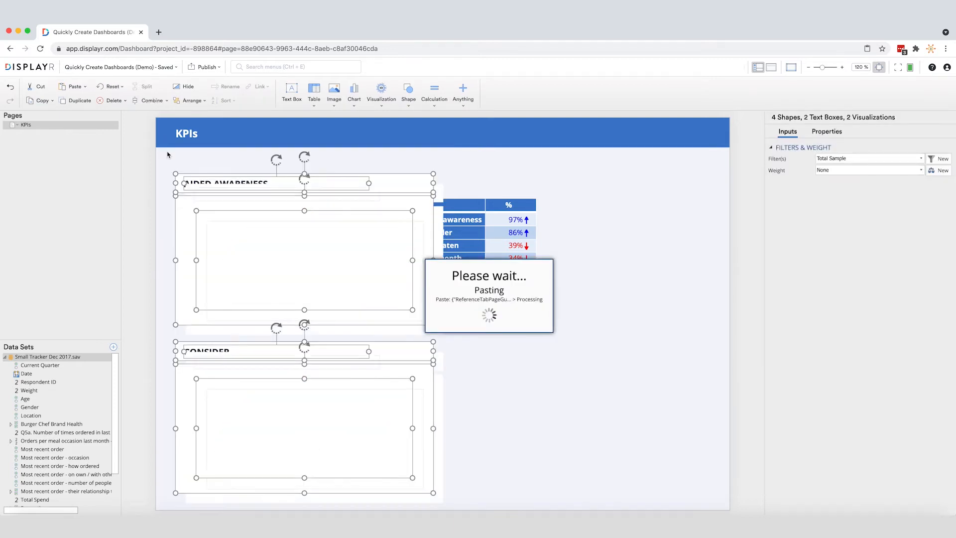
{"action": "left_click_drag", "start_coordinate": [213, 181], "coordinate": [489, 176]}
Move the Burger Chef Brand Health table off the page, just below its bottom edge, and hide it
{"action": "left_click", "coordinate": [446, 199]}
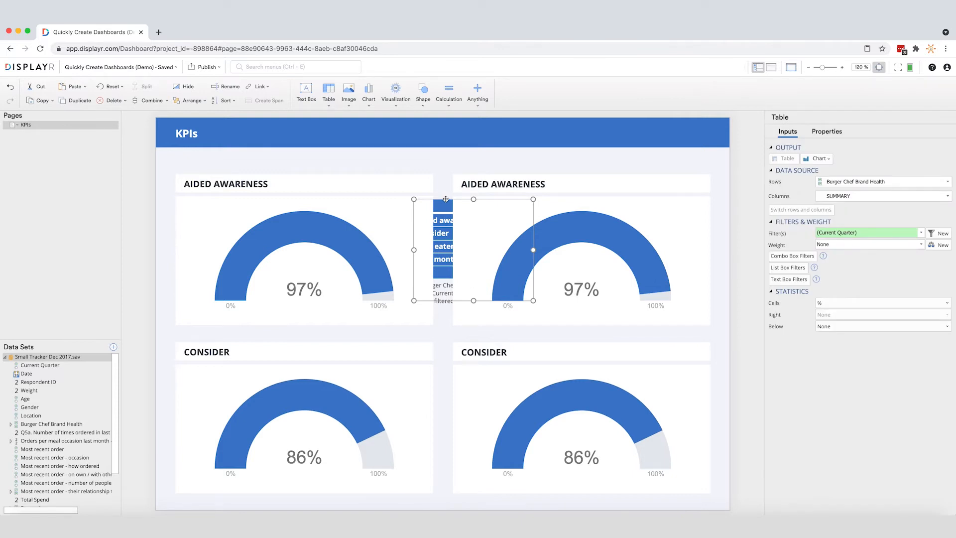
{"action": "left_click_drag", "start_coordinate": [446, 199], "coordinate": [185, 515]}
{"action": "scroll", "coordinate": [220, 434], "scroll_direction": "down", "scroll_amount": 3}
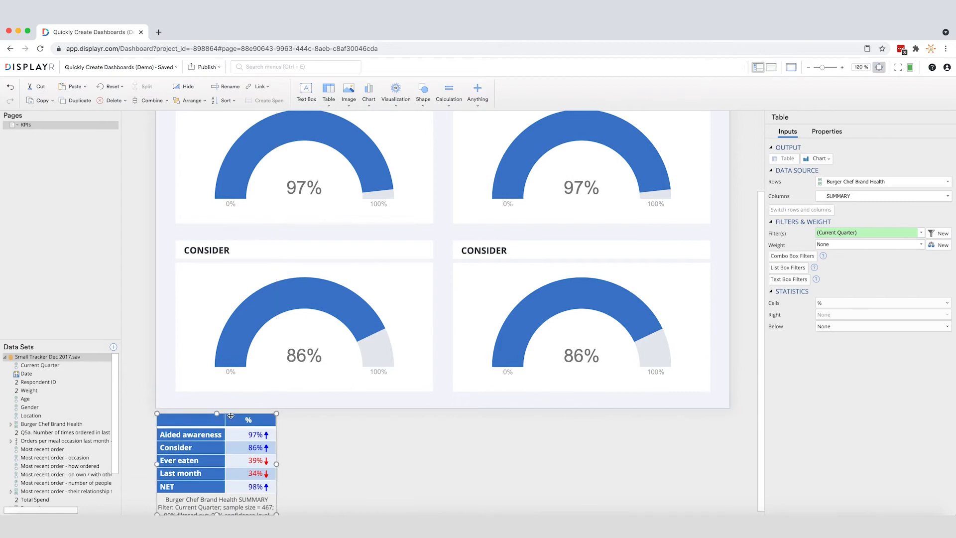
{"action": "right_click", "coordinate": [220, 417]}
{"action": "left_click", "coordinate": [243, 376]}
{"action": "scroll", "coordinate": [242, 377], "scroll_direction": "up", "scroll_amount": 3}
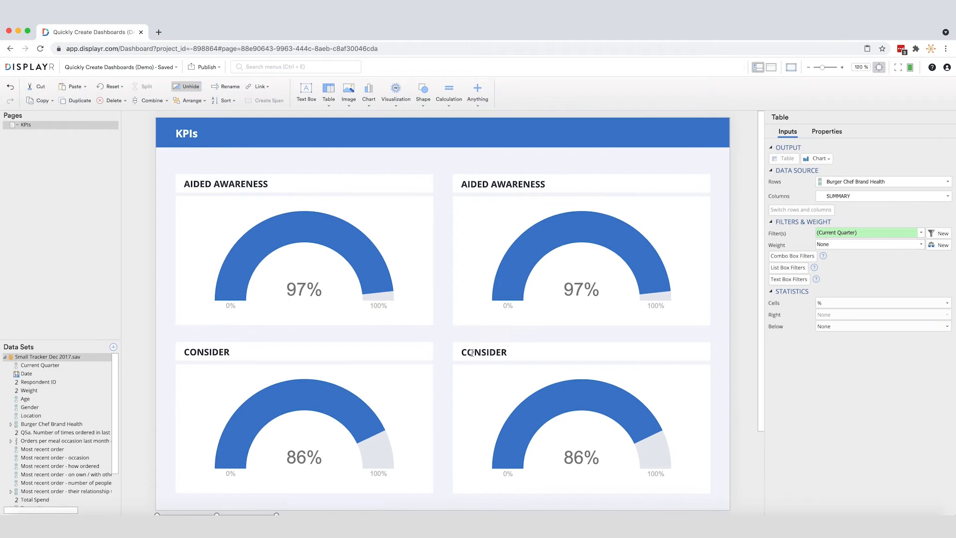
Change the duplicate Consider tile's heading to "LAST MONTH" and set its gauge to the Last month row
{"action": "double_click", "coordinate": [472, 353]}
{"action": "type", "text": "LAST MONTH"}
{"action": "left_click", "coordinate": [518, 411]}
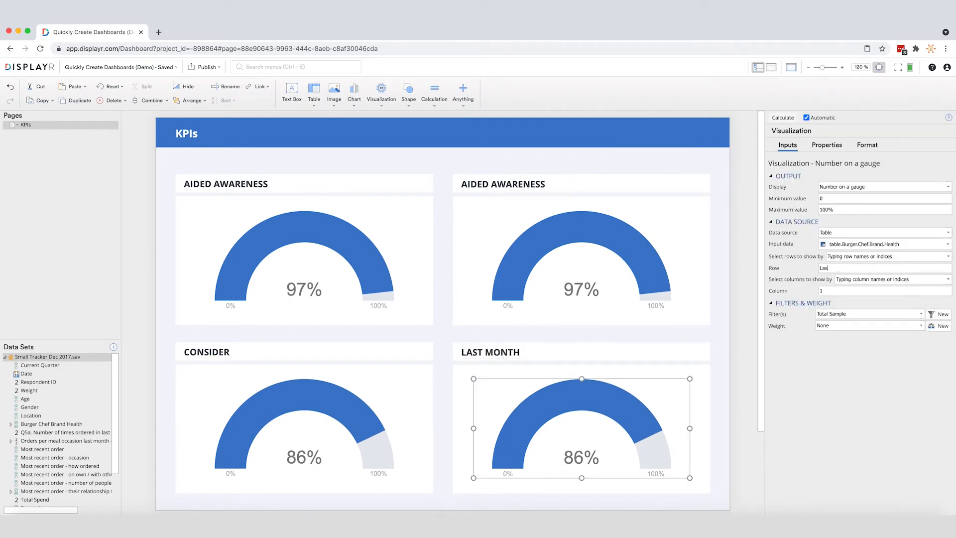
{"action": "left_click", "coordinate": [737, 309]}
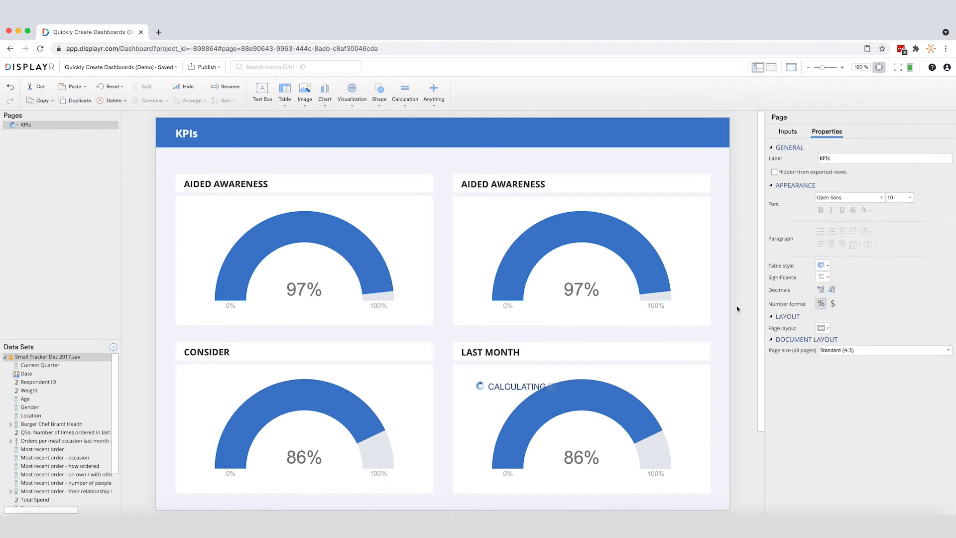
Change the duplicate Aided Awareness tile's heading to "EVER EATEN" and set its gauge to the Ever eaten row
{"action": "left_click", "coordinate": [601, 184]}
{"action": "left_click_drag", "start_coordinate": [546, 184], "coordinate": [461, 185]}
{"action": "type", "text": "EVER EATEN"}
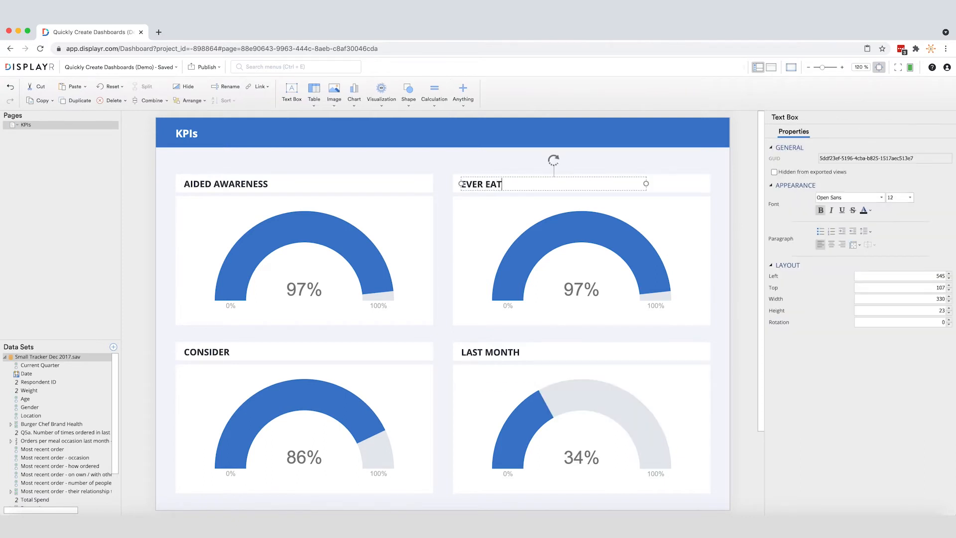
{"action": "left_click", "coordinate": [513, 231]}
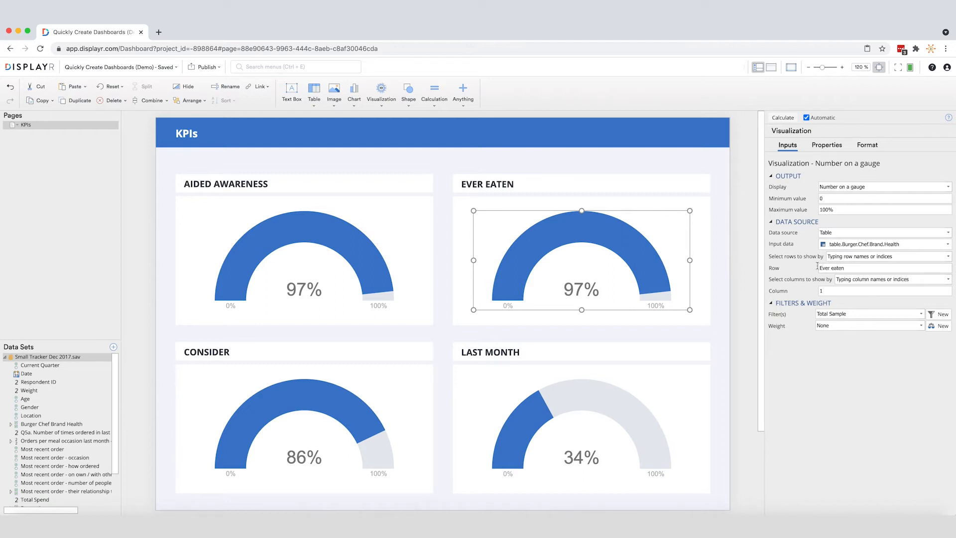
Apply the Ever Eaten tile's row entry and change its display from a gauge to Pictograph (single icon)
{"action": "left_click", "coordinate": [708, 254]}
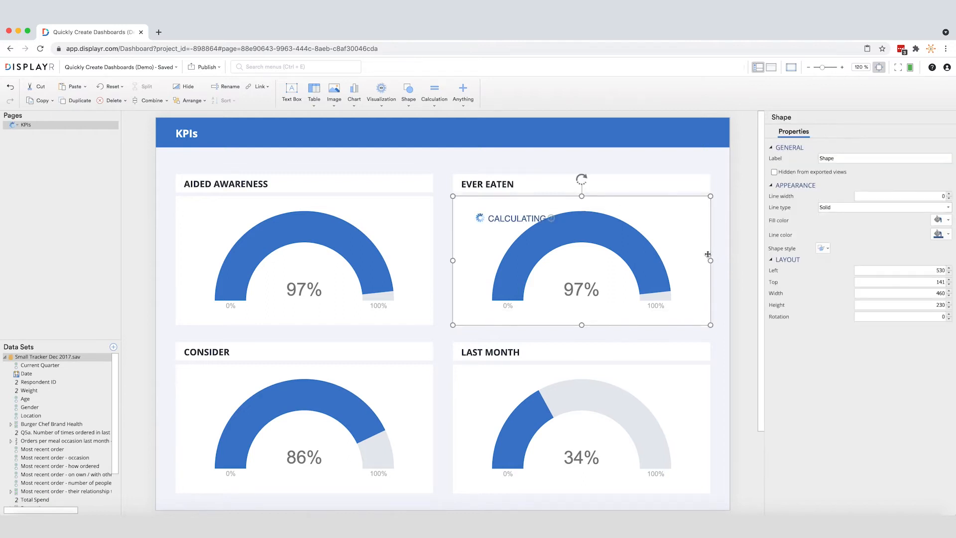
{"action": "left_click", "coordinate": [659, 256]}
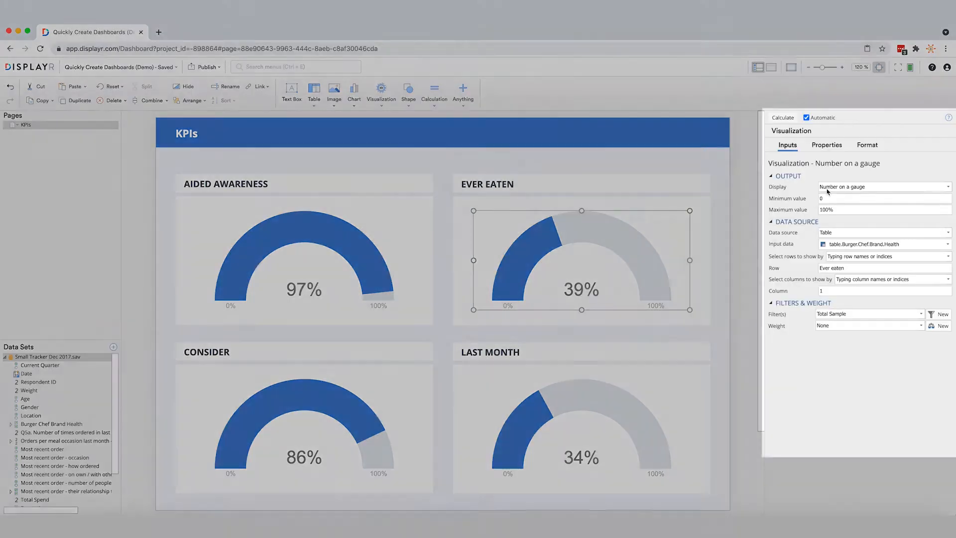
{"action": "left_click", "coordinate": [829, 188]}
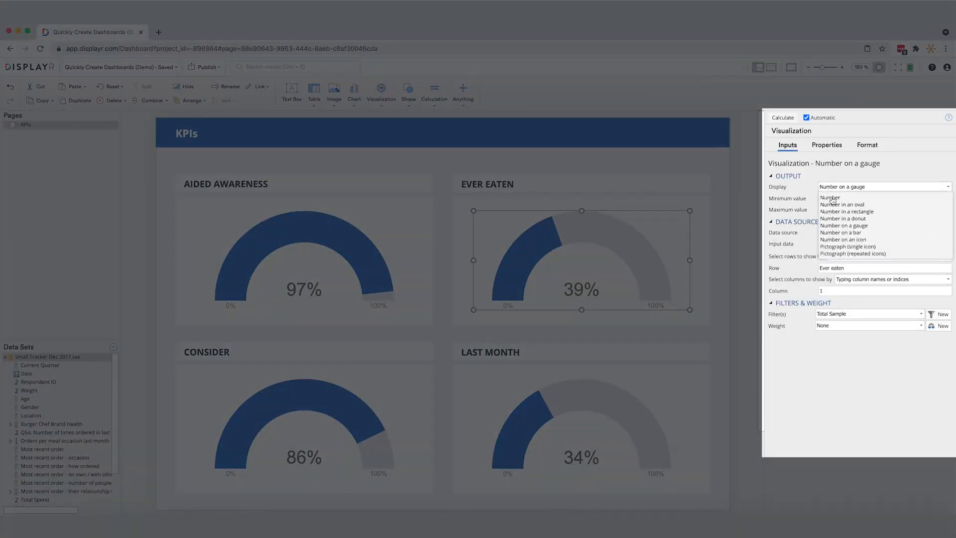
{"action": "left_click", "coordinate": [841, 247]}
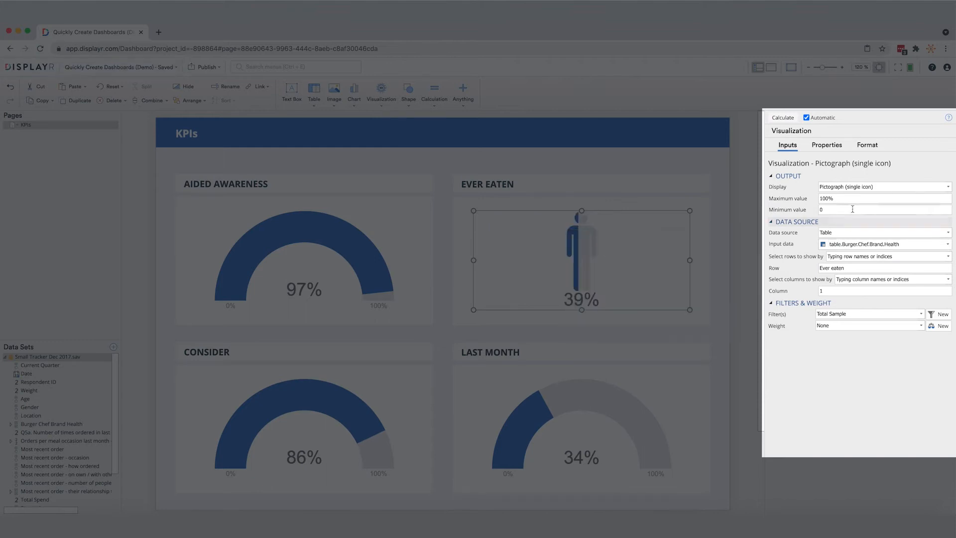
Set the icon of the Ever Eaten pictograph to Chicken
{"action": "left_click", "coordinate": [861, 145]}
{"action": "left_click", "coordinate": [786, 175]}
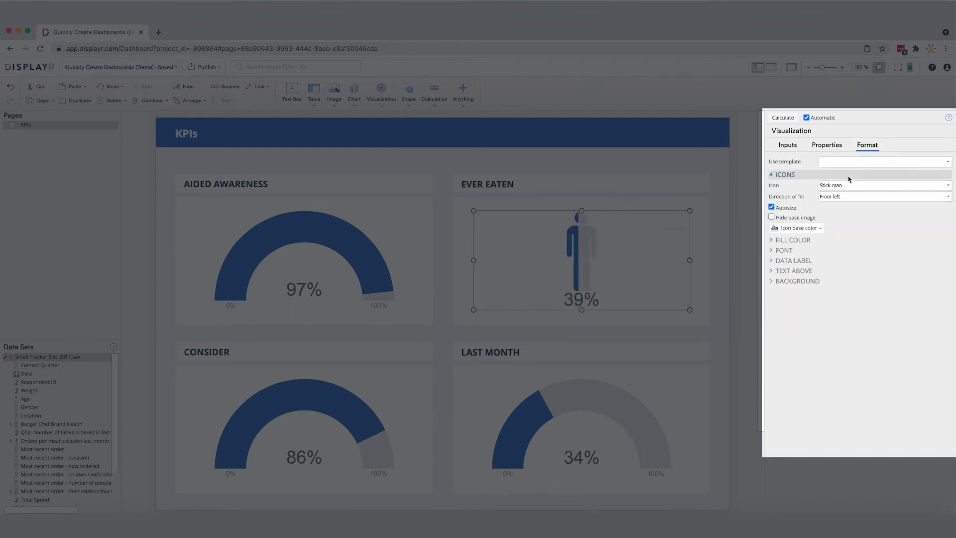
{"action": "left_click", "coordinate": [850, 186]}
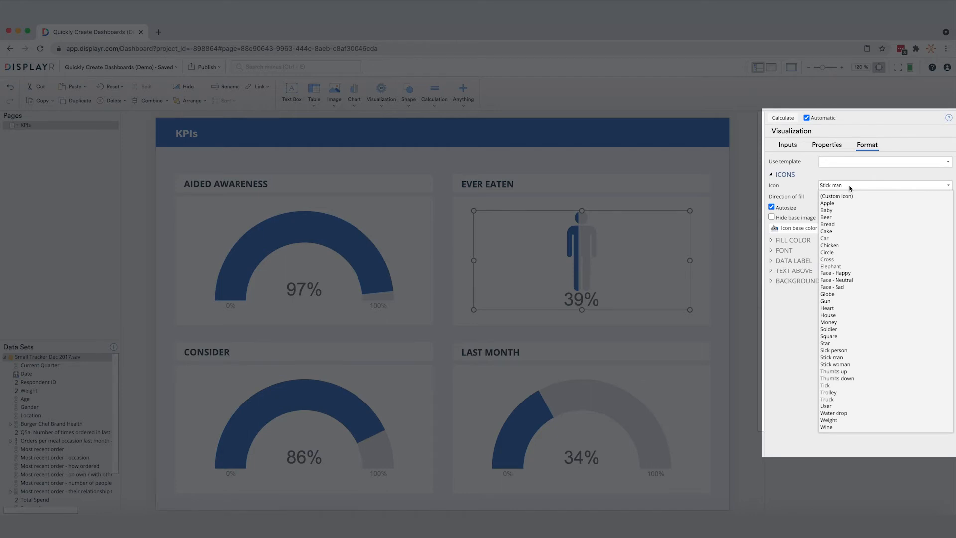
{"action": "left_click", "coordinate": [845, 245]}
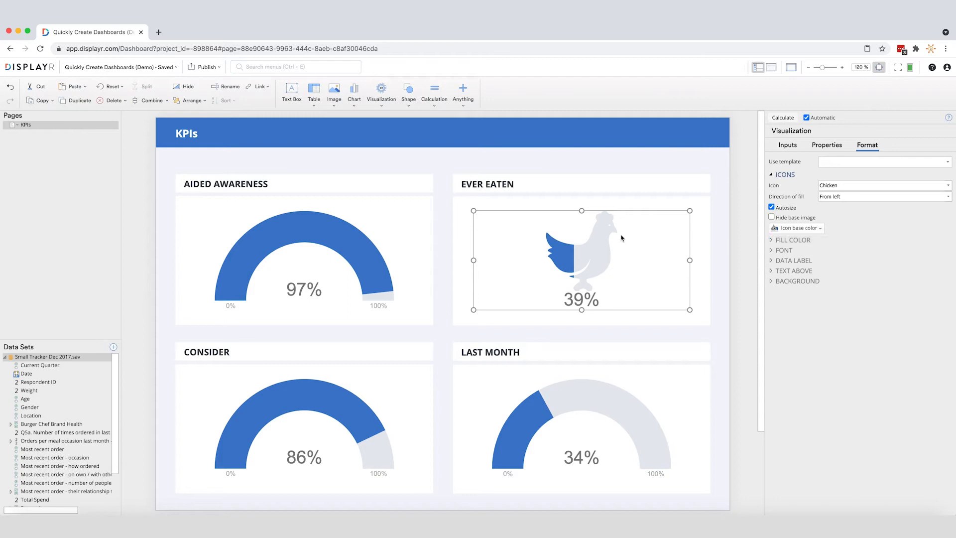
Add a new page after the KPIs page and title it "Brand health over time"
{"action": "right_click", "coordinate": [83, 137]}
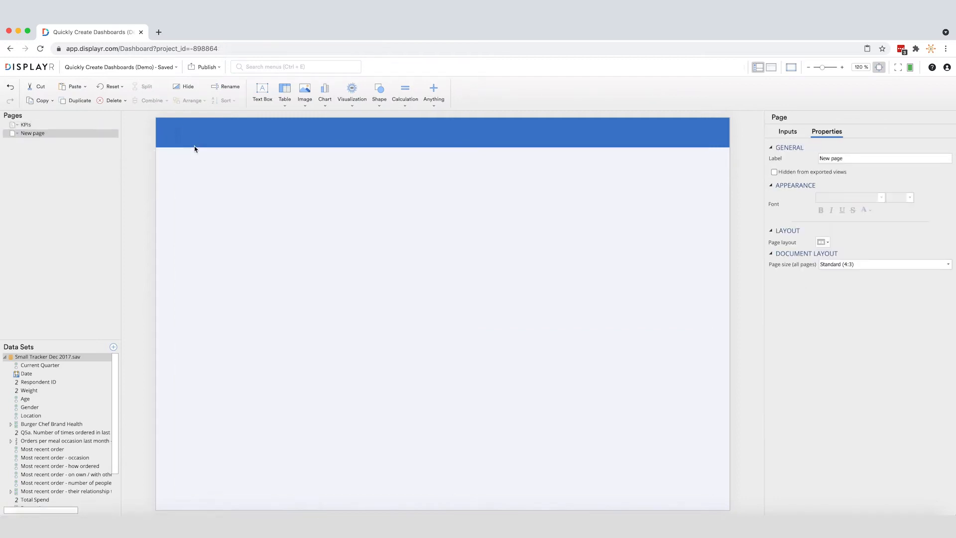
{"action": "left_click", "coordinate": [196, 138]}
{"action": "type", "text": "Brand health over time"}
Create a table of Date by Burger Chef Brand Health on the page, showing only Row % in its cells
{"action": "left_click_drag", "start_coordinate": [32, 374], "coordinate": [239, 241]}
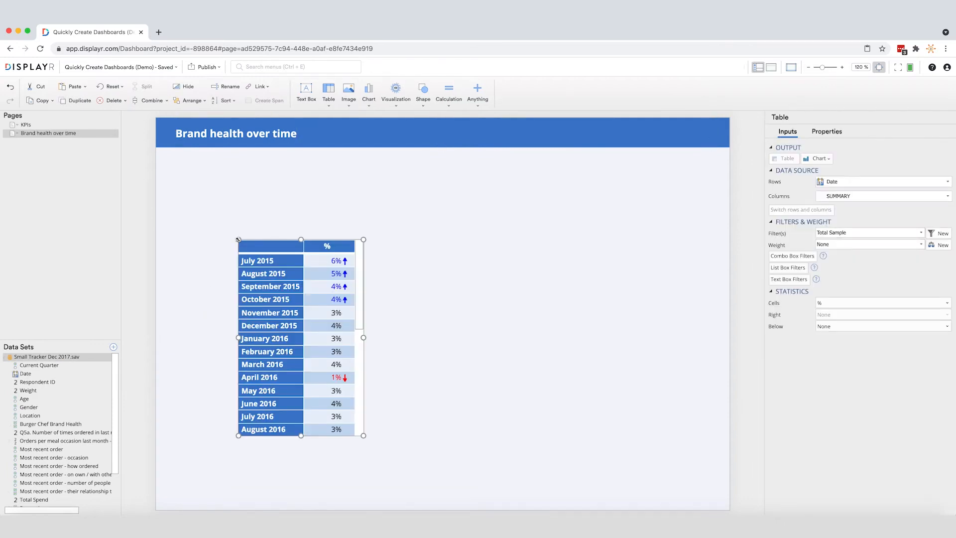
{"action": "mouse_move", "coordinate": [49, 424]}
{"action": "left_mouse_down"}
{"action": "mouse_move", "coordinate": [249, 327]}
{"action": "mouse_move", "coordinate": [310, 274]}
{"action": "mouse_move", "coordinate": [305, 268]}
{"action": "left_mouse_up"}
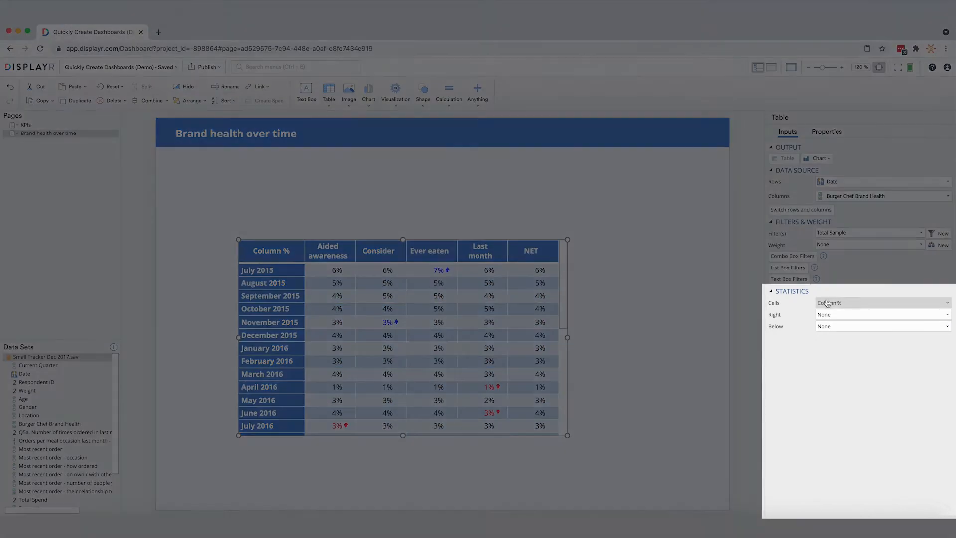
{"action": "left_click", "coordinate": [827, 303]}
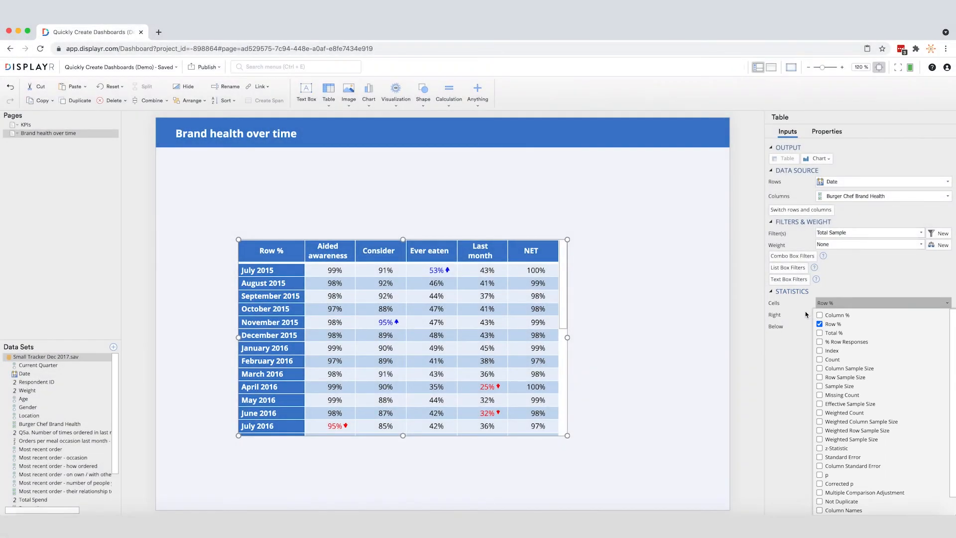
{"action": "left_click", "coordinate": [805, 314]}
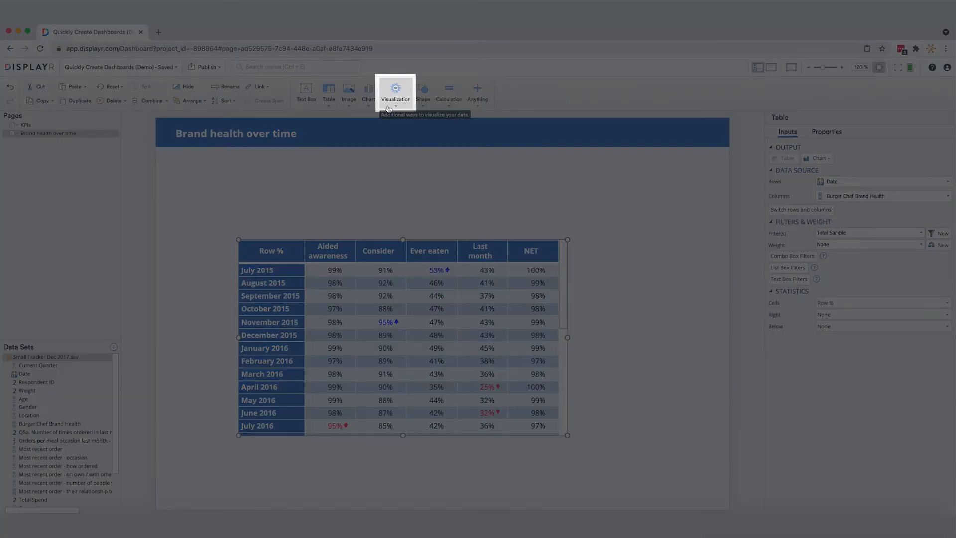
Insert a Line Chart visualization that uses table.Date.by.Burger.Chef.Brand.Health as its data source
{"action": "left_click", "coordinate": [396, 92]}
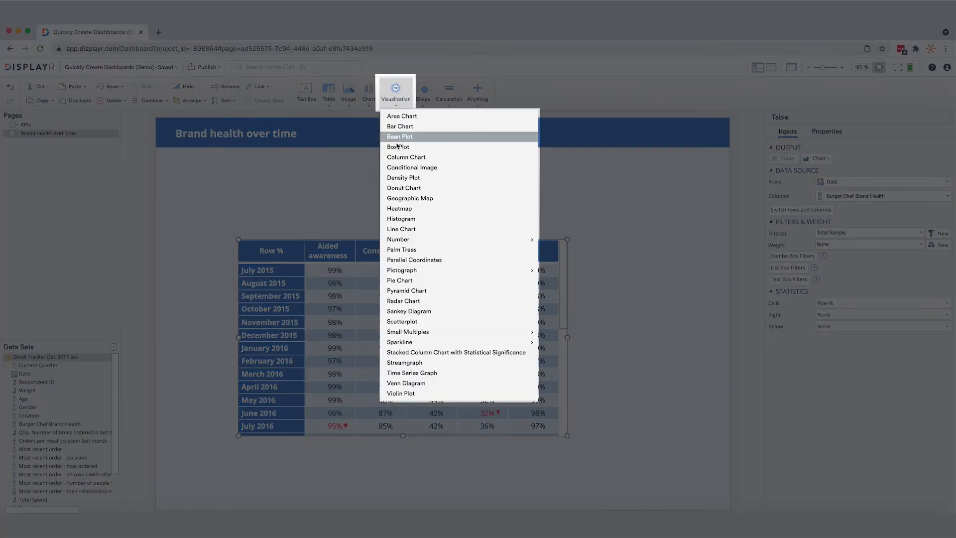
{"action": "left_click", "coordinate": [408, 229]}
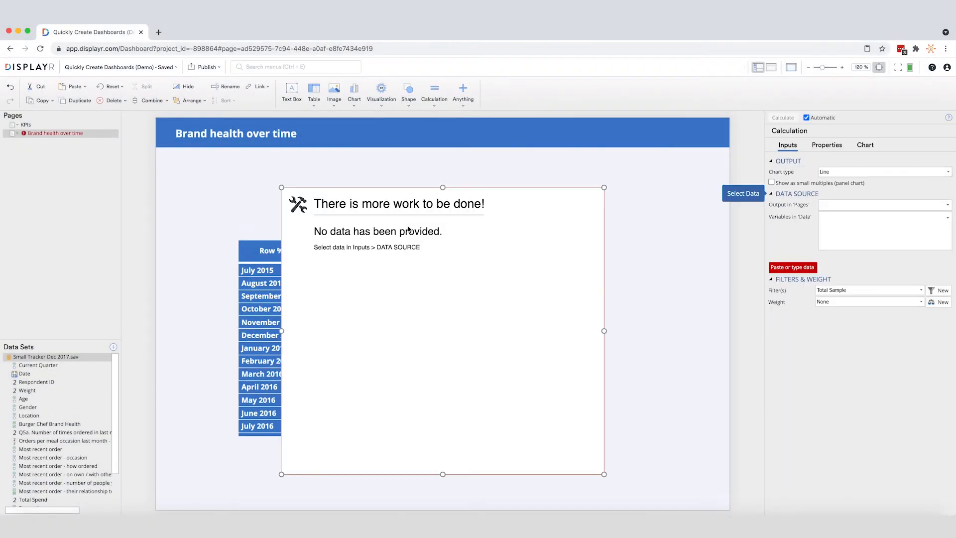
{"action": "left_click", "coordinate": [827, 205]}
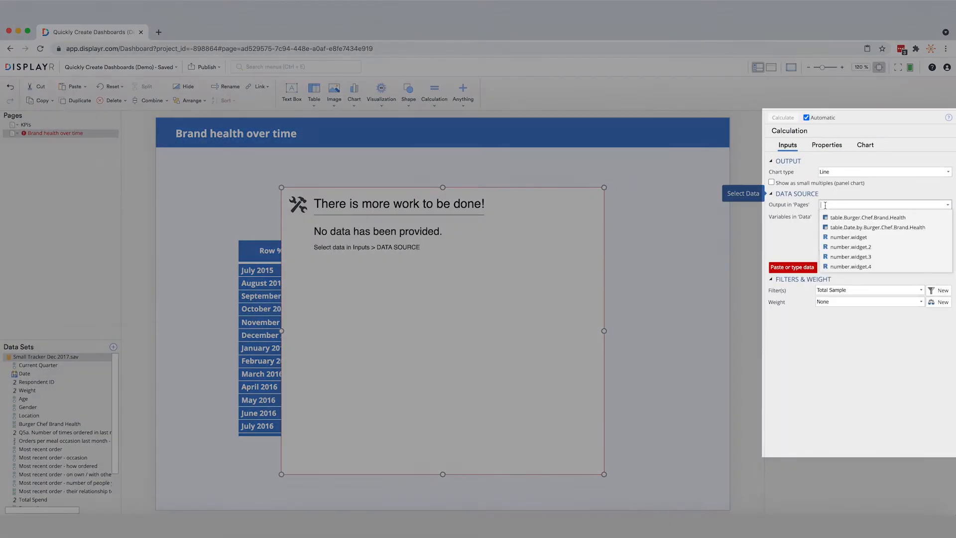
{"action": "left_click", "coordinate": [830, 226]}
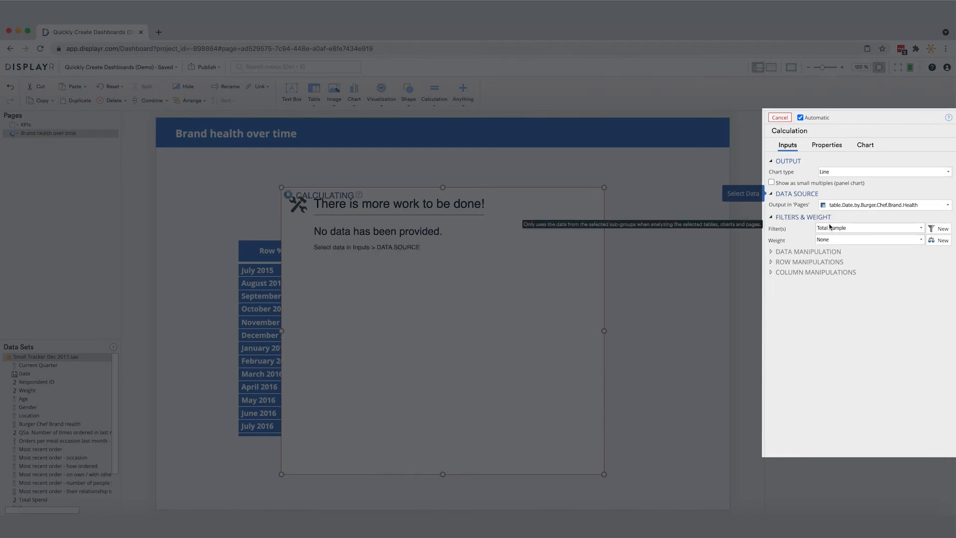
Add Moving average trend lines to the brand health line chart
{"action": "left_click", "coordinate": [866, 146]}
{"action": "left_click", "coordinate": [843, 264]}
{"action": "left_click", "coordinate": [844, 275]}
{"action": "left_click", "coordinate": [845, 319]}
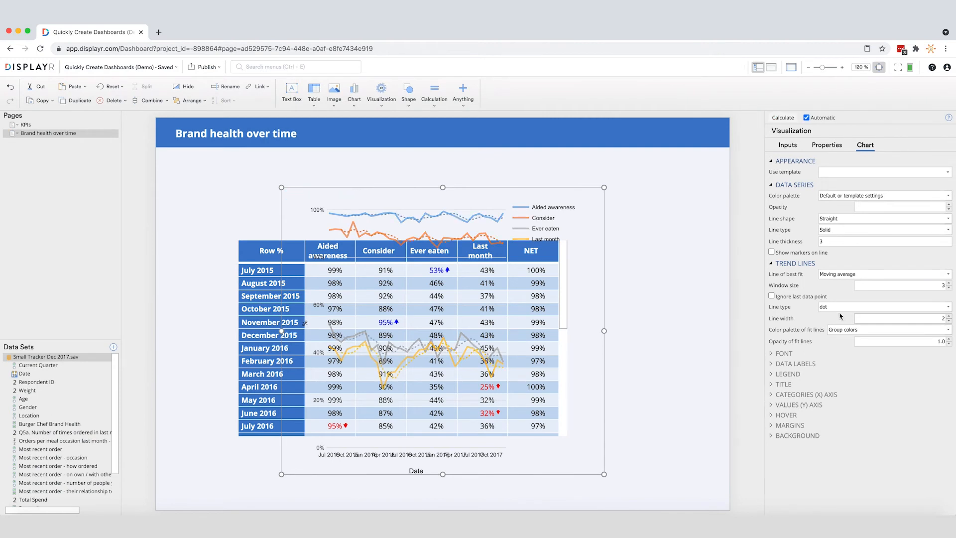
Move the Date by Burger Chef Brand Health table off the page, just below its bottom edge, and hide it
{"action": "left_click_drag", "start_coordinate": [273, 240], "coordinate": [269, 482]}
{"action": "scroll", "coordinate": [272, 456], "scroll_direction": "down", "scroll_amount": 3}
{"action": "left_click_drag", "start_coordinate": [273, 364], "coordinate": [277, 400]}
{"action": "scroll", "coordinate": [357, 397], "scroll_direction": "up", "scroll_amount": 1}
{"action": "right_click", "coordinate": [367, 402]}
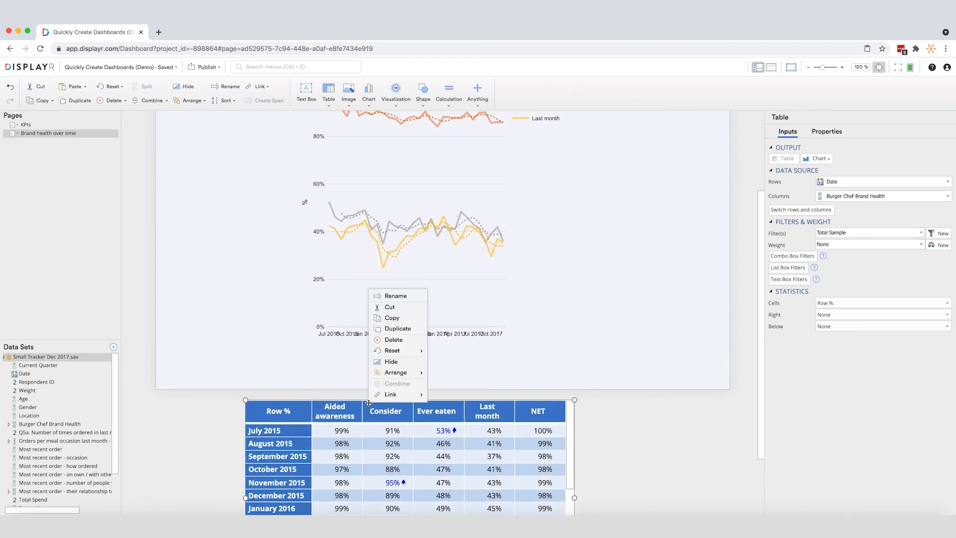
{"action": "left_click", "coordinate": [404, 364]}
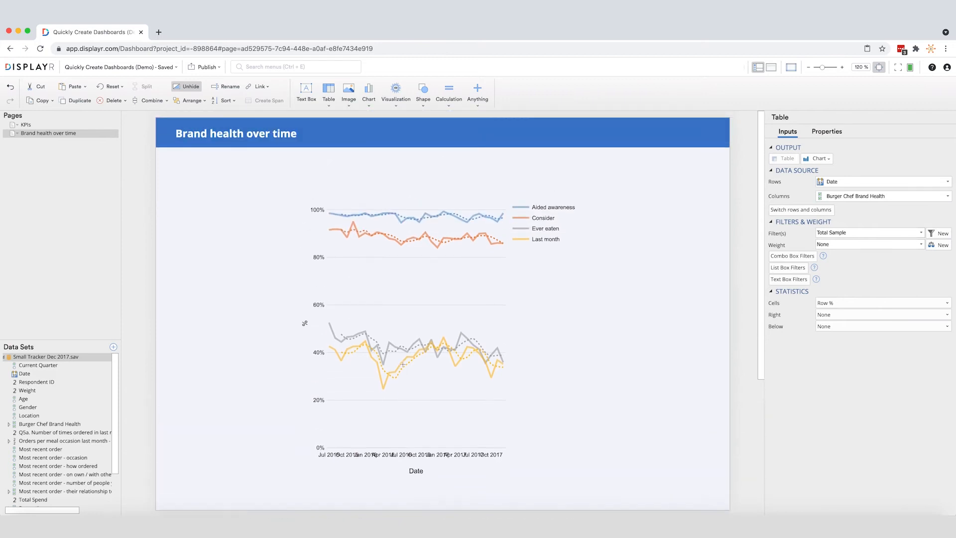
Widen the line chart on both sides so that it spans nearly the full page width
{"action": "left_click", "coordinate": [515, 377]}
{"action": "left_click_drag", "start_coordinate": [607, 336], "coordinate": [713, 334]}
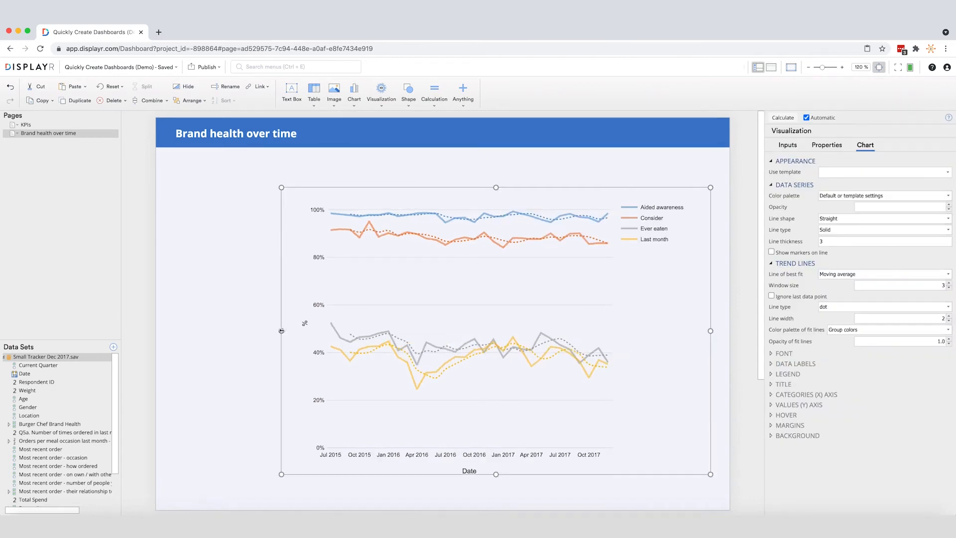
{"action": "left_click_drag", "start_coordinate": [255, 329], "coordinate": [189, 330]}
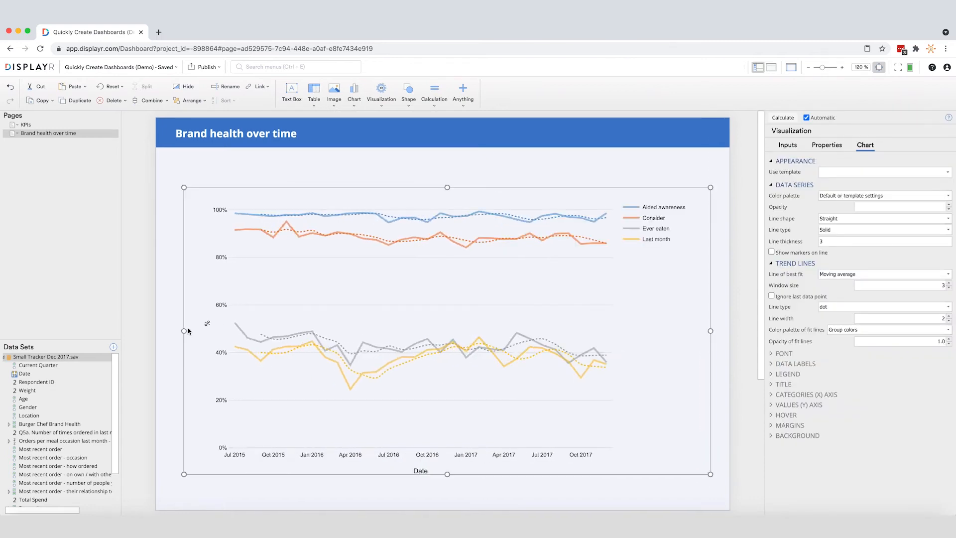
Duplicate the "Brand health over time" page and retitle the copy "Brand perceptions over time"
{"action": "right_click", "coordinate": [92, 133]}
{"action": "left_click", "coordinate": [110, 184]}
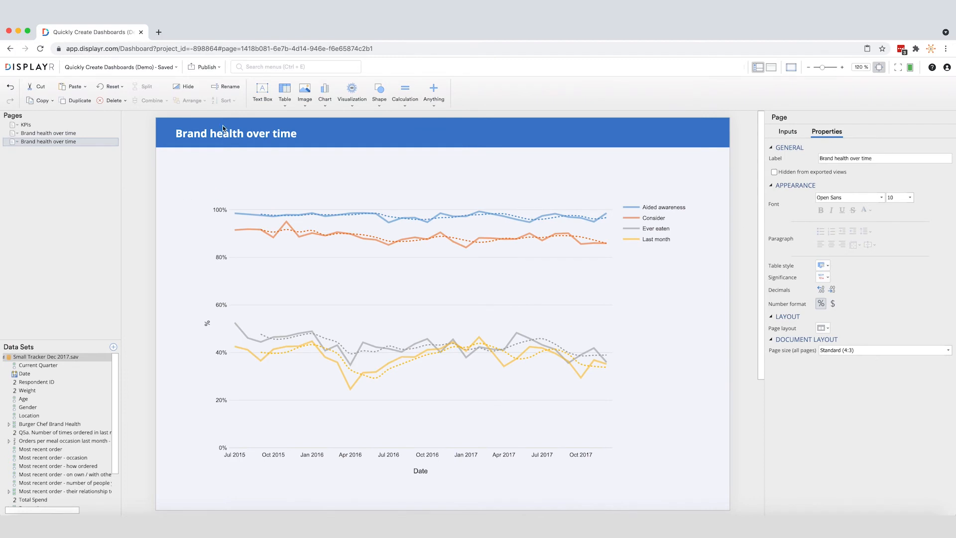
{"action": "double_click", "coordinate": [243, 132]}
{"action": "type", "text": "percept"}
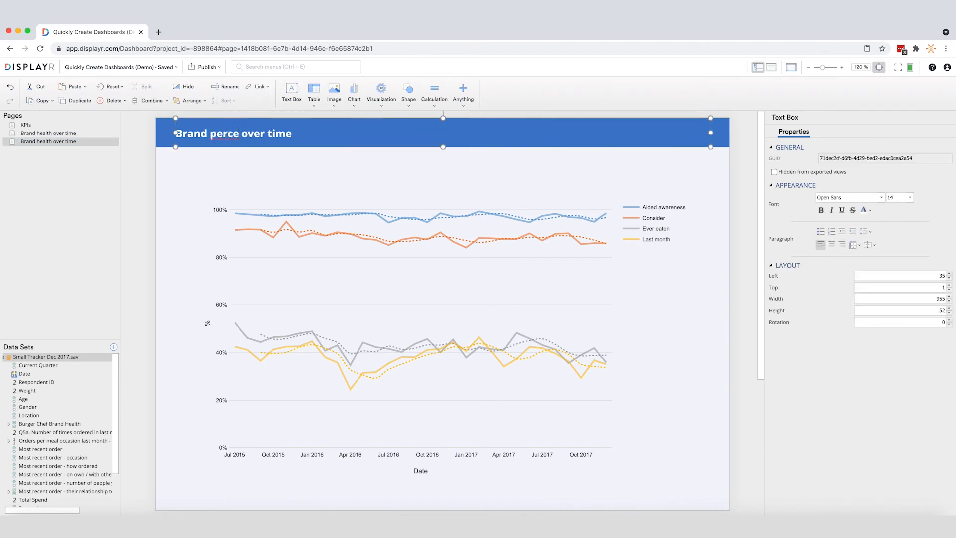
{"action": "type", "text": "ions"}
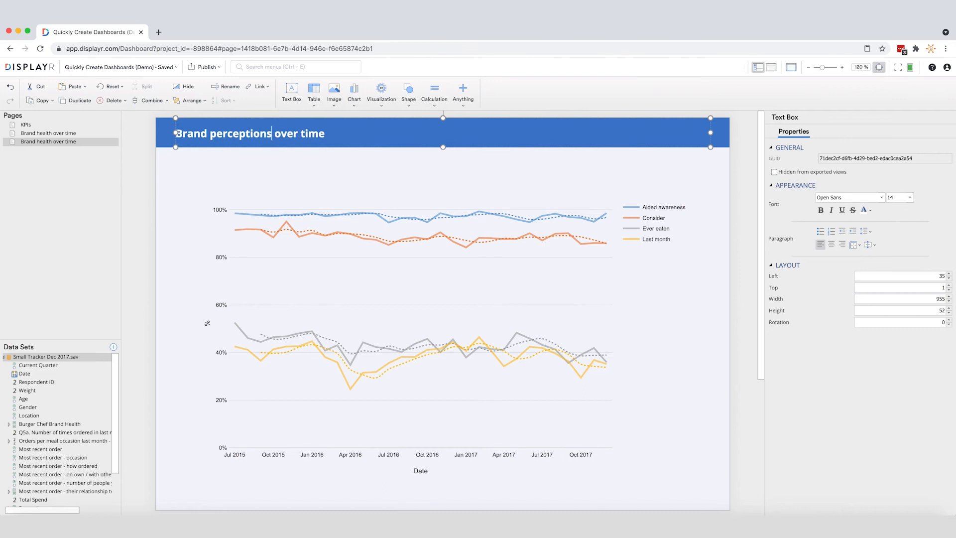
{"action": "left_click", "coordinate": [214, 159]}
Replace Burger Chef Brand Health with the Perceptions variable set in the columns of the duplicated page's hidden table
{"action": "scroll", "coordinate": [213, 157], "scroll_direction": "down", "scroll_amount": 5}
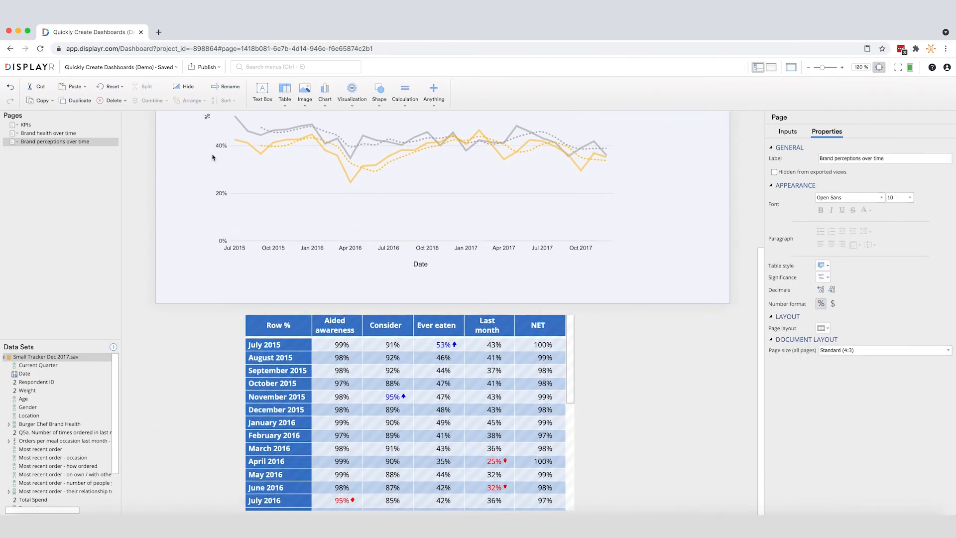
{"action": "left_click", "coordinate": [272, 315]}
{"action": "scroll", "coordinate": [91, 377], "scroll_direction": "down", "scroll_amount": 2}
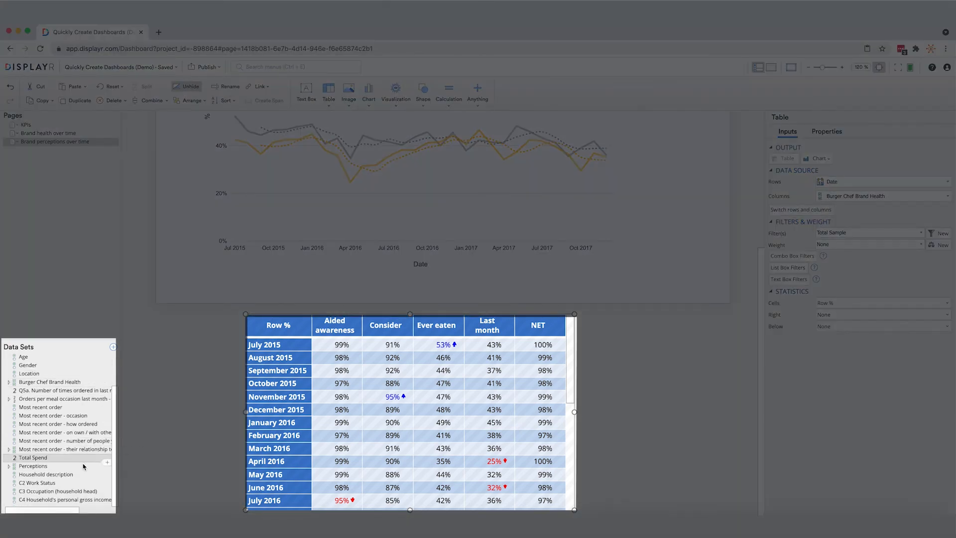
{"action": "mouse_move", "coordinate": [40, 465]}
{"action": "left_mouse_down"}
{"action": "mouse_move", "coordinate": [122, 466]}
{"action": "mouse_move", "coordinate": [350, 360]}
{"action": "mouse_move", "coordinate": [350, 345]}
{"action": "left_mouse_up"}
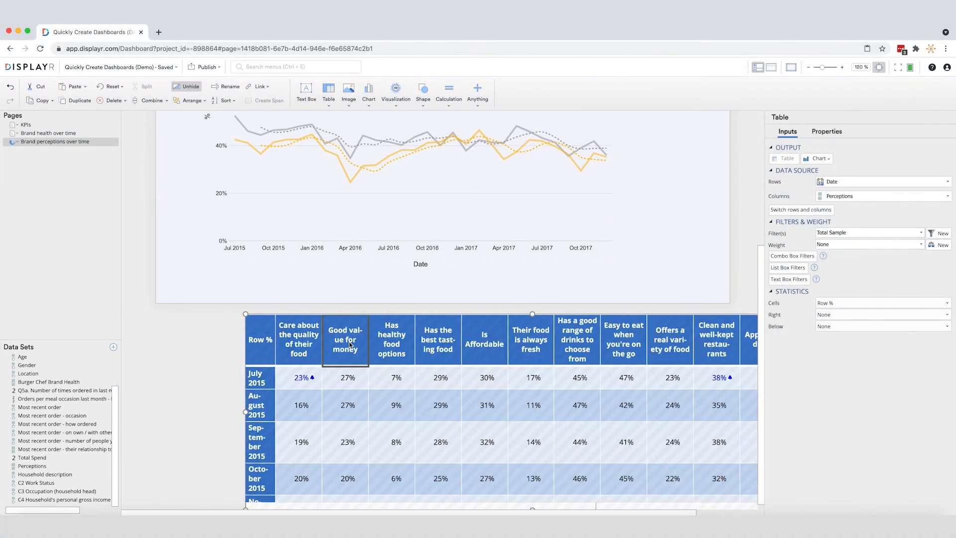
Show the perceptions chart as small multiples with the Area chart type, arranged in 3 rows of panels
{"action": "scroll", "coordinate": [350, 345], "scroll_direction": "up", "scroll_amount": 3}
{"action": "scroll", "coordinate": [350, 345], "scroll_direction": "up", "scroll_amount": 3}
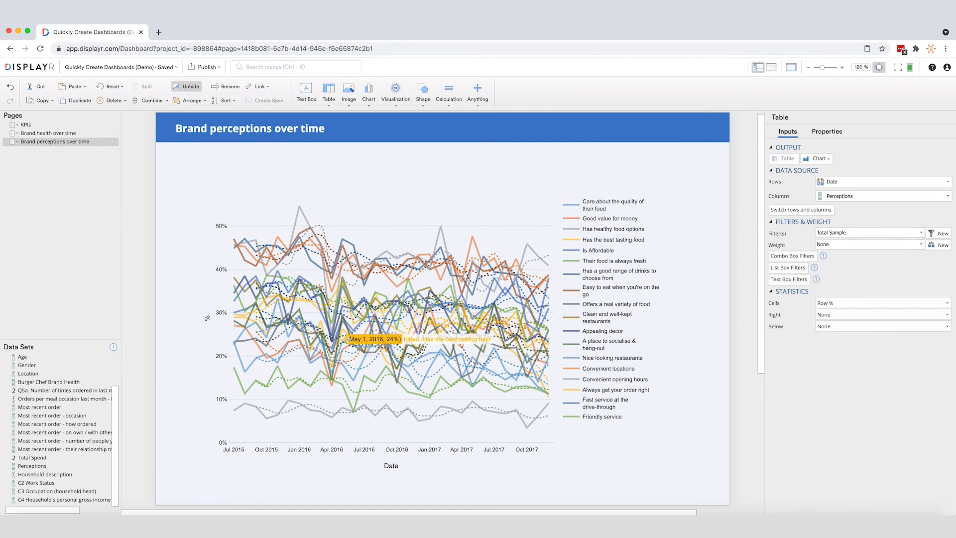
{"action": "left_click", "coordinate": [351, 337]}
{"action": "left_click", "coordinate": [771, 183]}
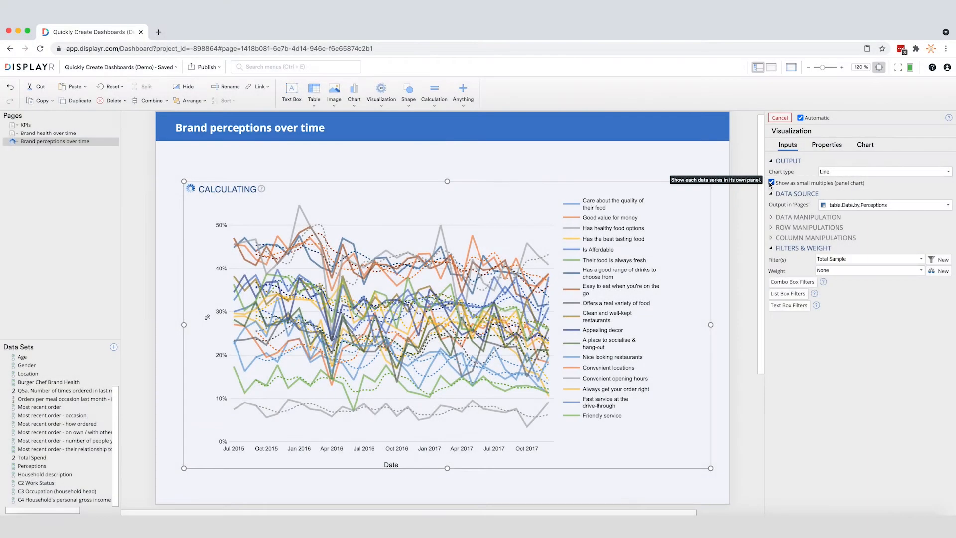
{"action": "left_click", "coordinate": [825, 172]}
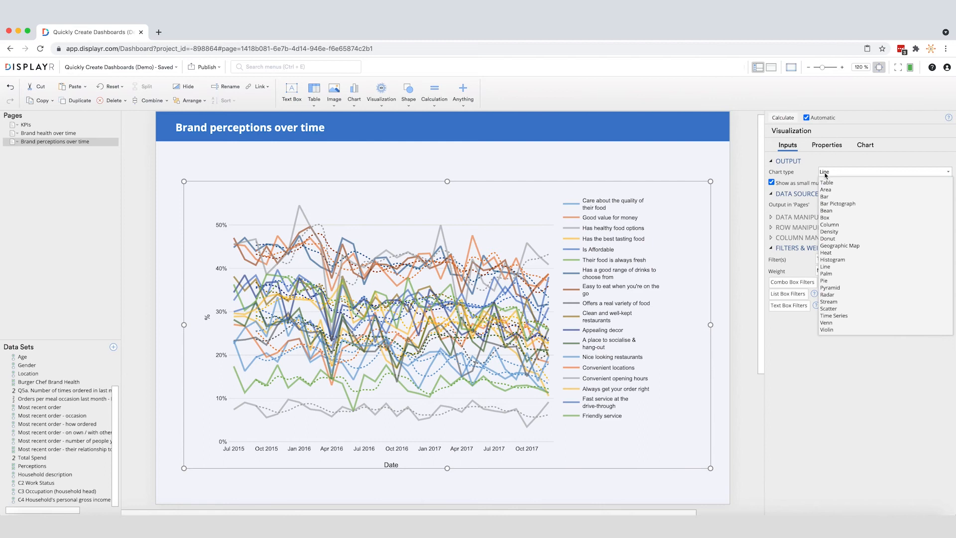
{"action": "left_click", "coordinate": [827, 190]}
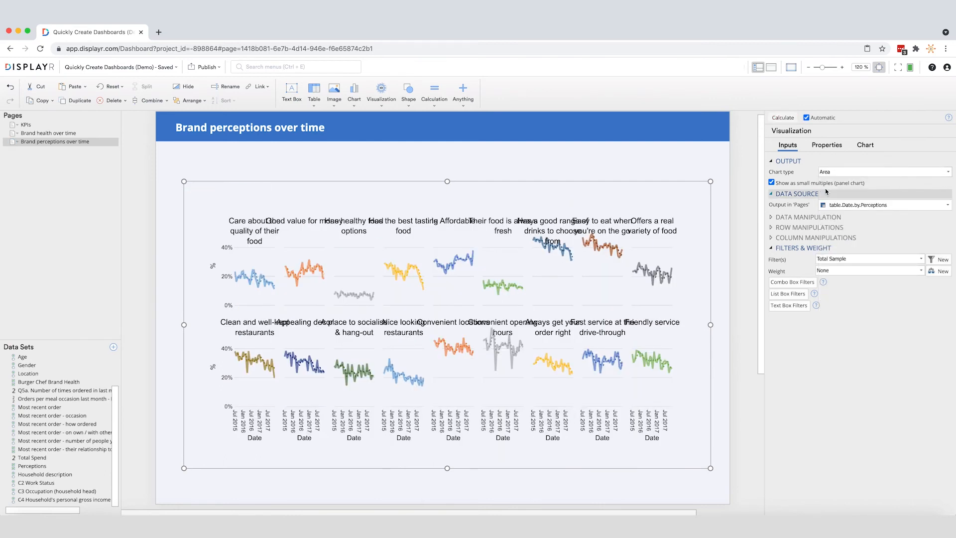
{"action": "left_click", "coordinate": [866, 145]}
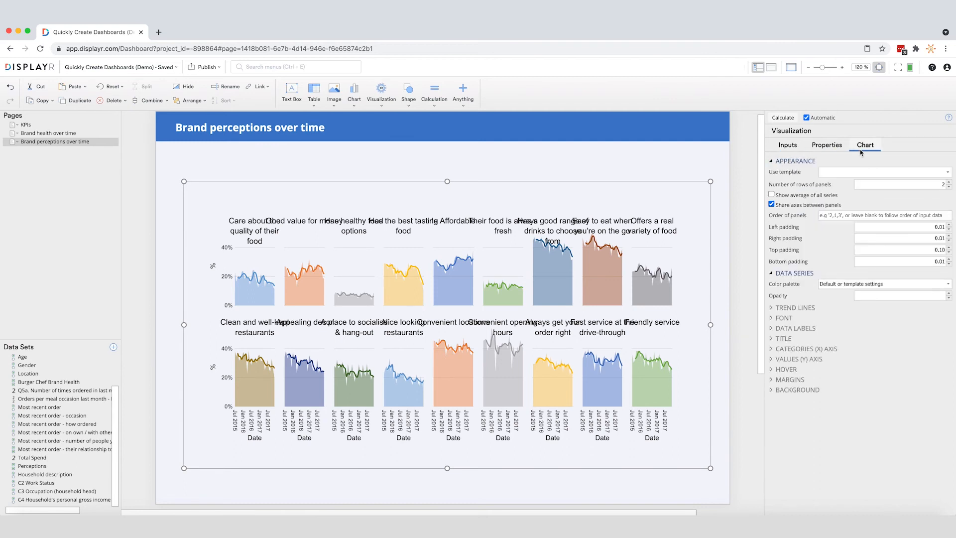
{"action": "left_click", "coordinate": [950, 182]}
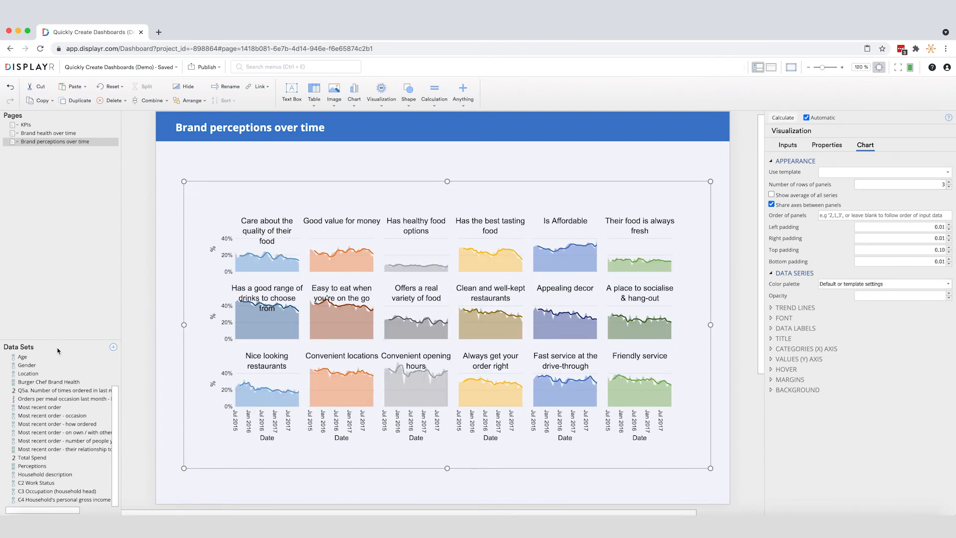
Create filters from the Age, Gender and Location variable sets
{"action": "left_click", "coordinate": [77, 358]}
{"action": "left_click", "coordinate": [76, 374], "text": "shift"}
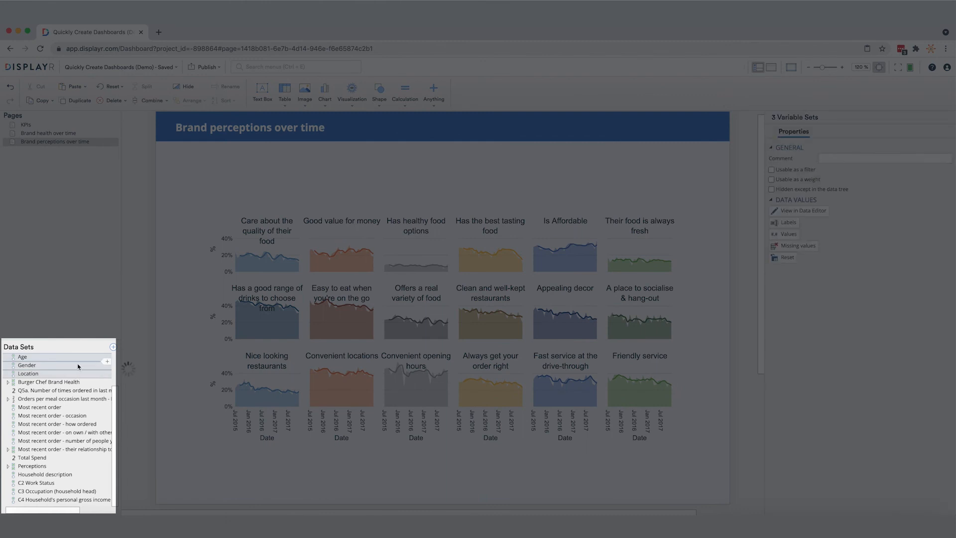
{"action": "left_click", "coordinate": [437, 105]}
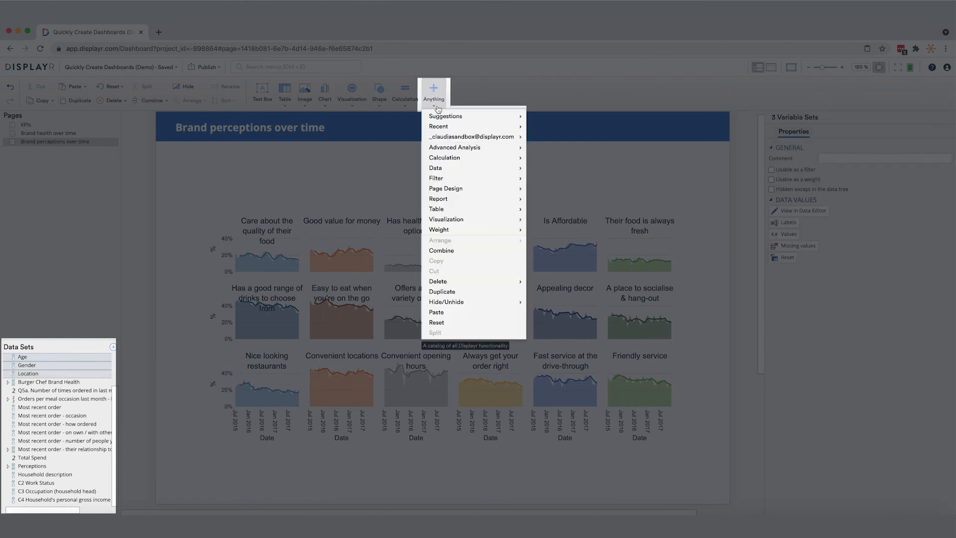
{"action": "mouse_move", "coordinate": [476, 180]}
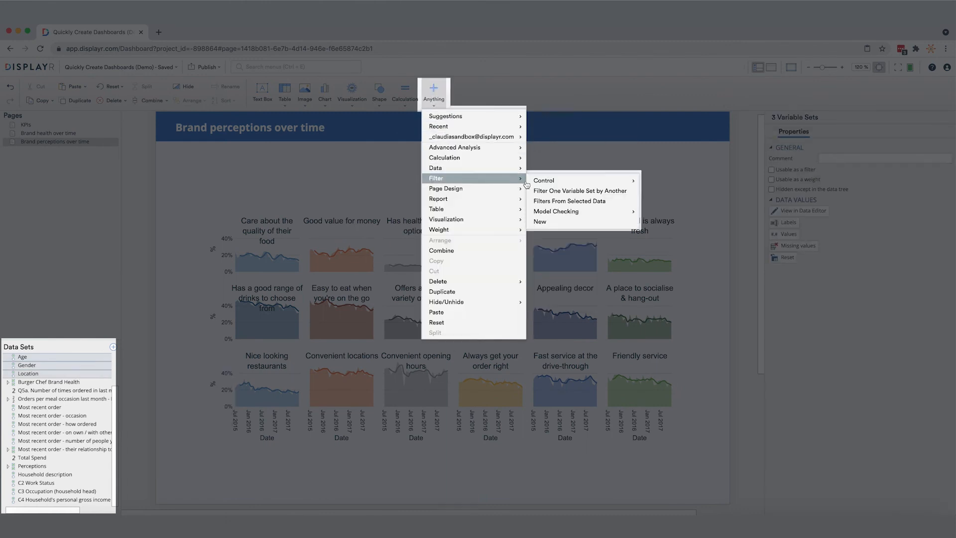
{"action": "left_click", "coordinate": [543, 201]}
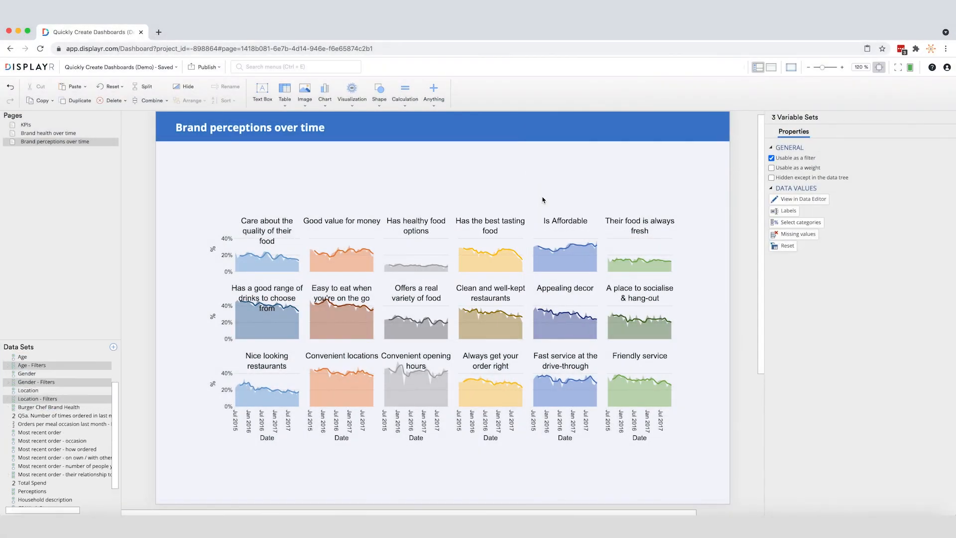
Publish the dashboard as web pages with login and password required, and open the published version in a new tab
{"action": "left_click", "coordinate": [219, 69]}
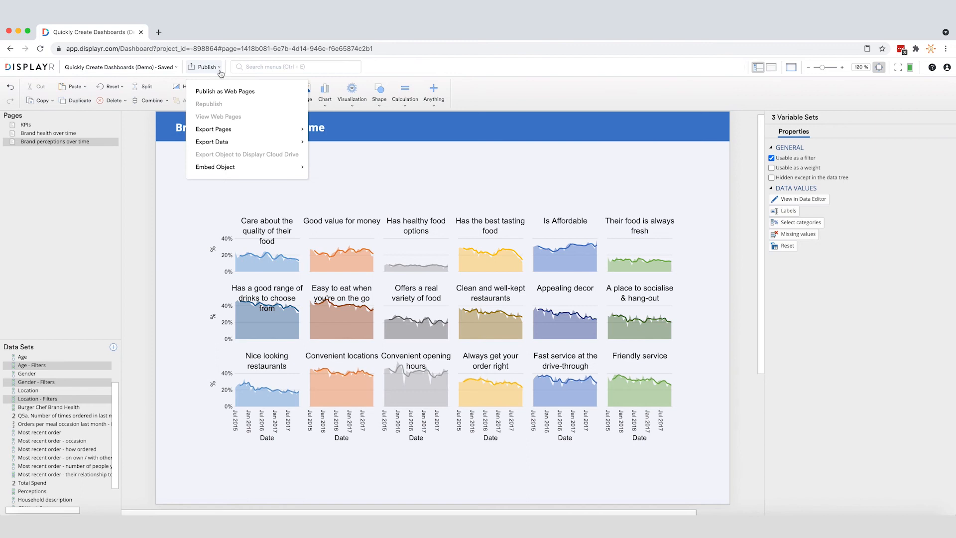
{"action": "left_click", "coordinate": [223, 91]}
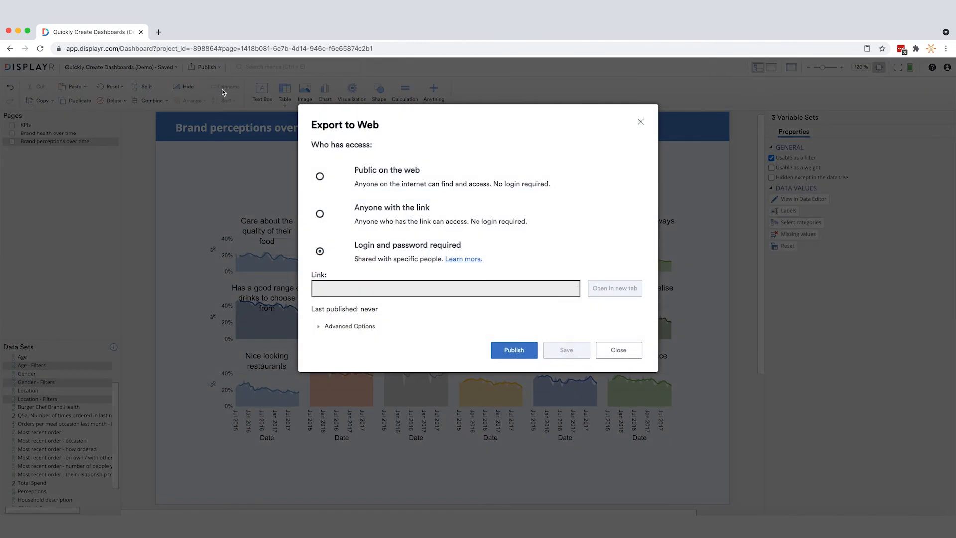
{"action": "left_click", "coordinate": [493, 352]}
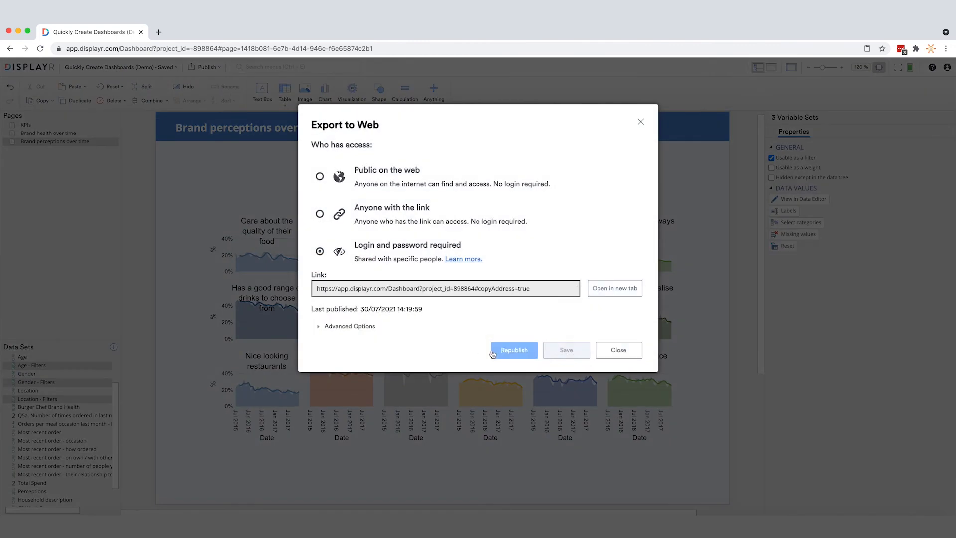
{"action": "left_click", "coordinate": [592, 296]}
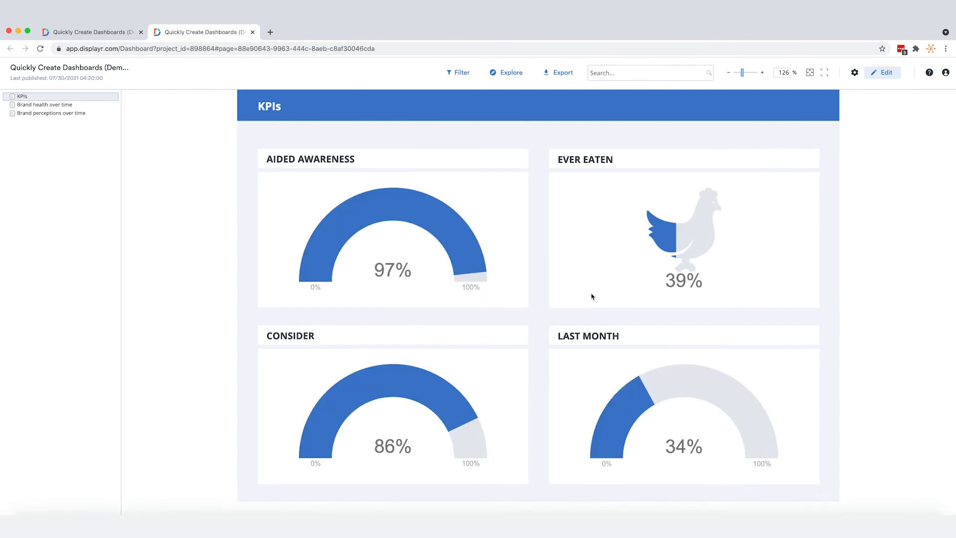
Filter the published KPIs page to the 15-18 age group
{"action": "left_click", "coordinate": [466, 73]}
{"action": "left_click", "coordinate": [469, 117]}
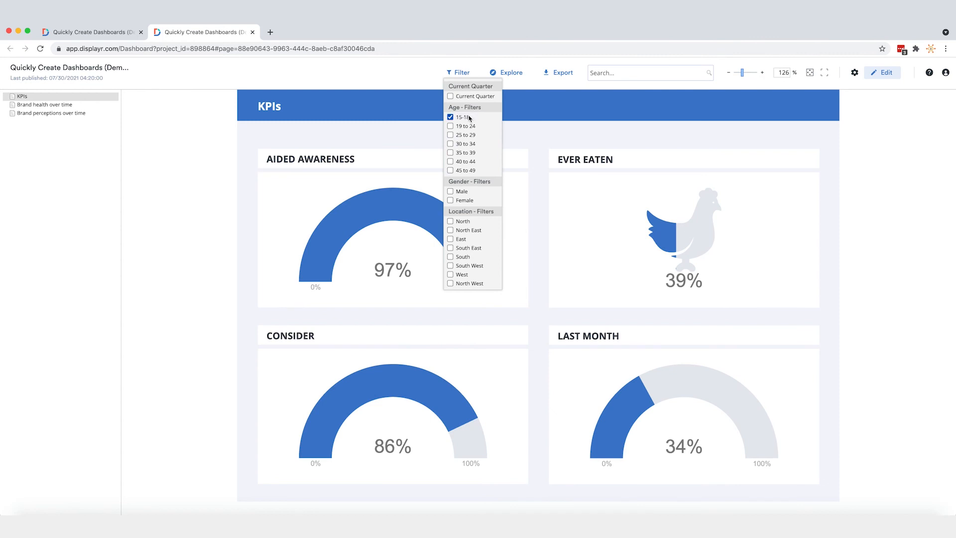
{"action": "left_click", "coordinate": [522, 126]}
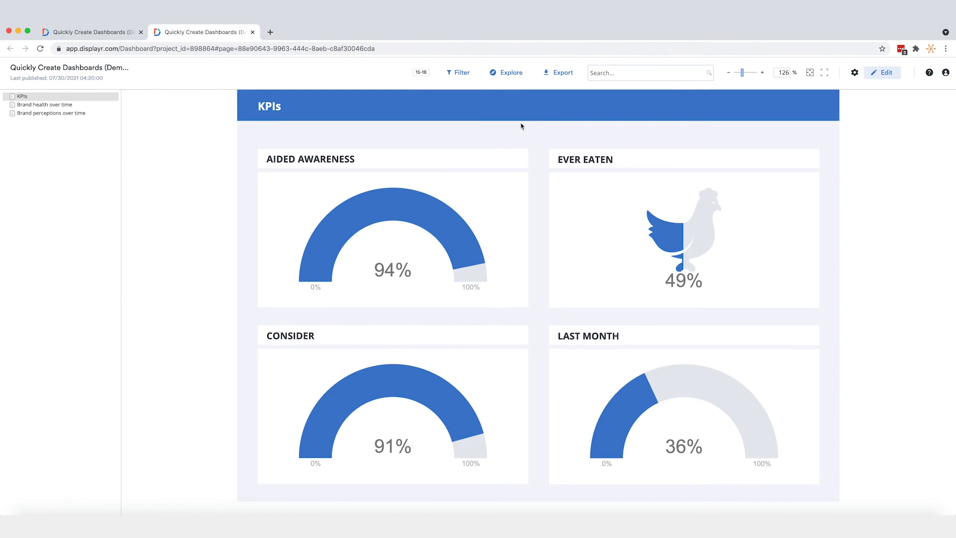
Filter the published "Brand health over time" page to Male respondents
{"action": "left_click", "coordinate": [90, 105]}
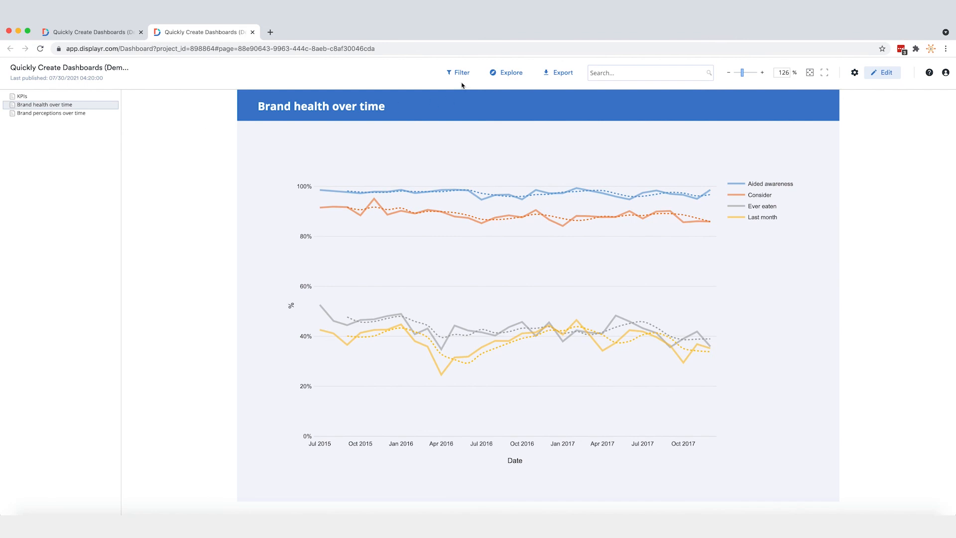
{"action": "left_click", "coordinate": [456, 74]}
{"action": "left_click", "coordinate": [452, 192]}
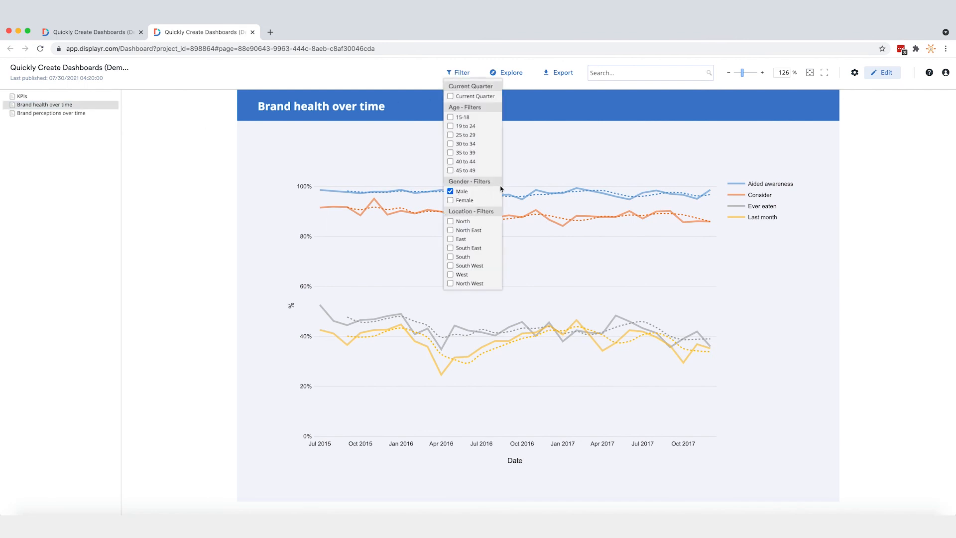
Export the published dashboard to PowerPoint and open the downloaded presentation
{"action": "left_click", "coordinate": [547, 73]}
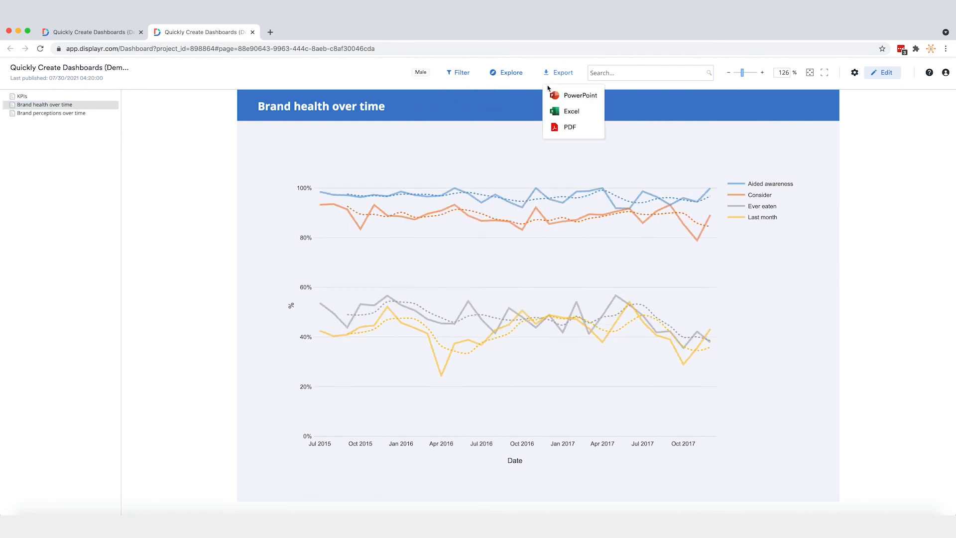
{"action": "left_click", "coordinate": [554, 95]}
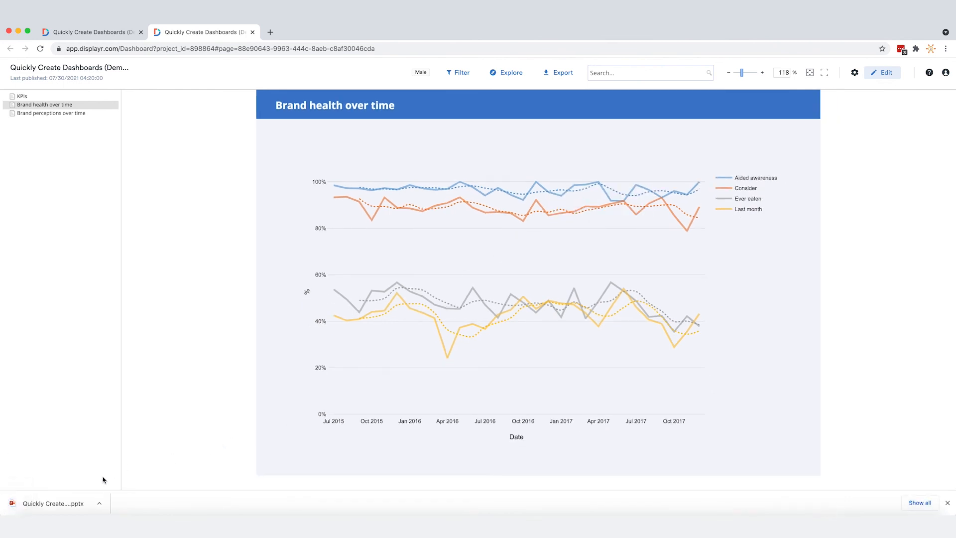
{"action": "left_click", "coordinate": [99, 504]}
{"action": "left_click", "coordinate": [126, 478]}
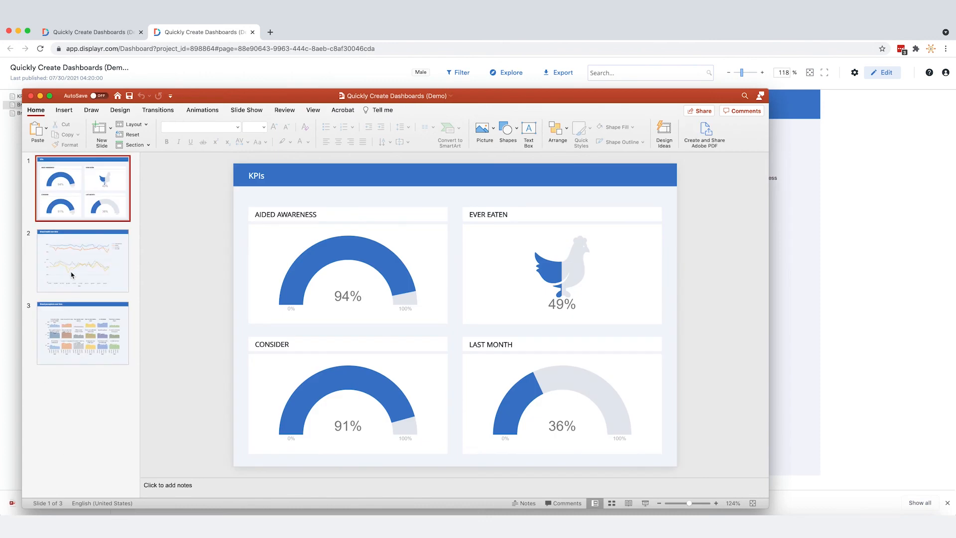
Look through the brand health and KPIs slides of the exported presentation and put its window away
{"action": "left_click", "coordinate": [72, 275]}
{"action": "left_click", "coordinate": [76, 212]}
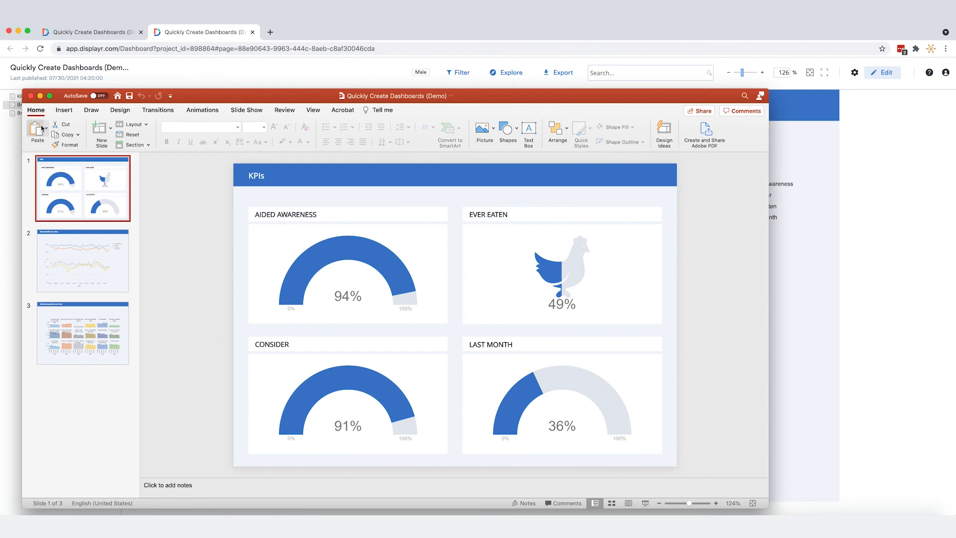
{"action": "left_click", "coordinate": [41, 97]}
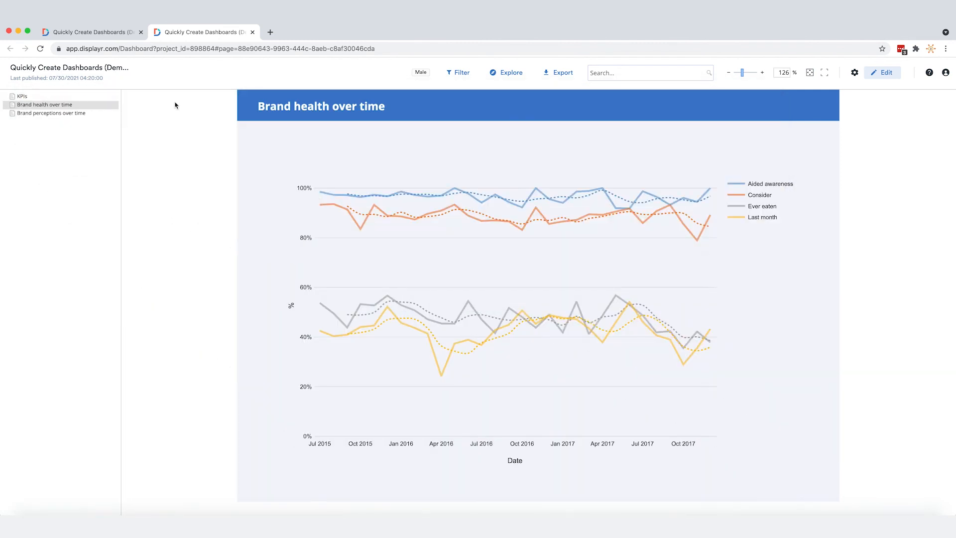
Export the published dashboard to Excel and open the downloaded workbook
{"action": "left_click", "coordinate": [560, 72]}
{"action": "left_click", "coordinate": [562, 111]}
{"action": "left_click", "coordinate": [537, 211]}
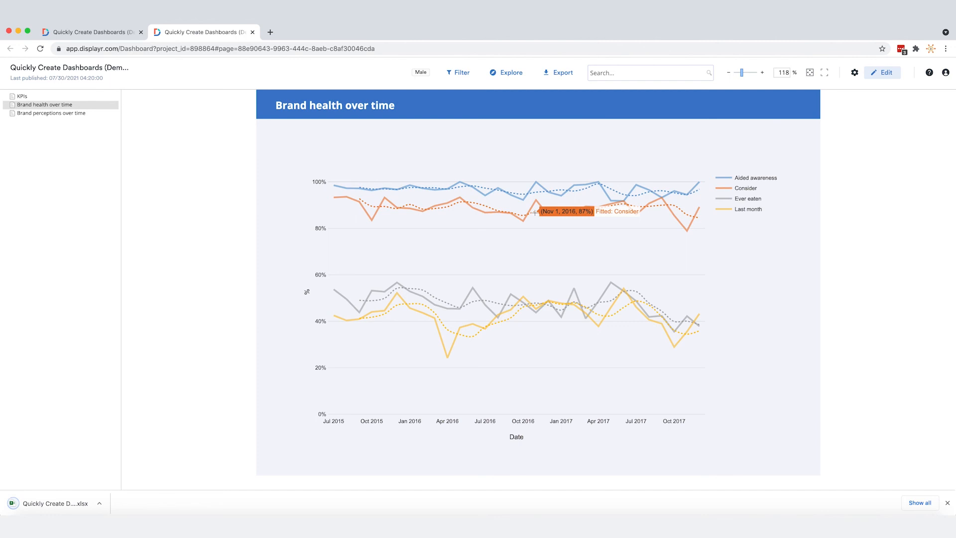
{"action": "left_click", "coordinate": [104, 503]}
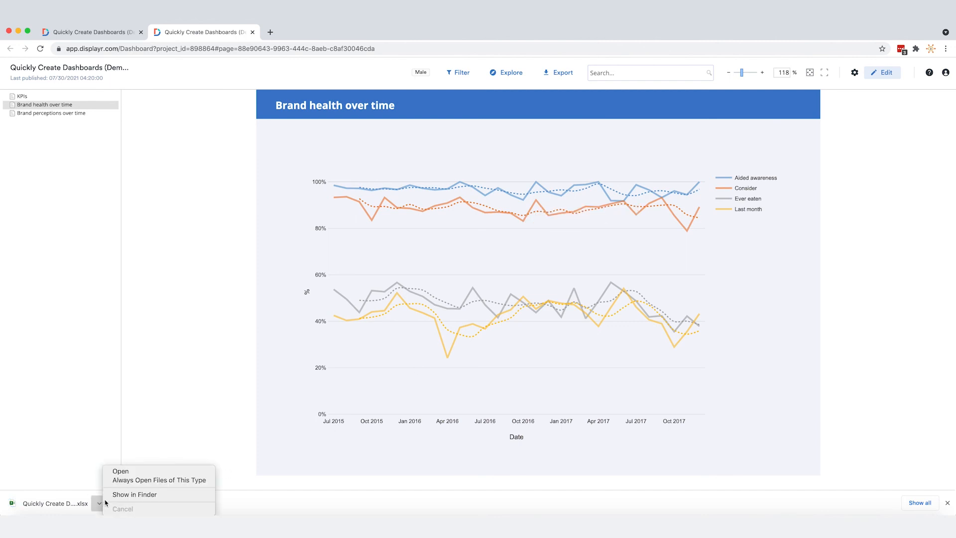
{"action": "left_click", "coordinate": [122, 472]}
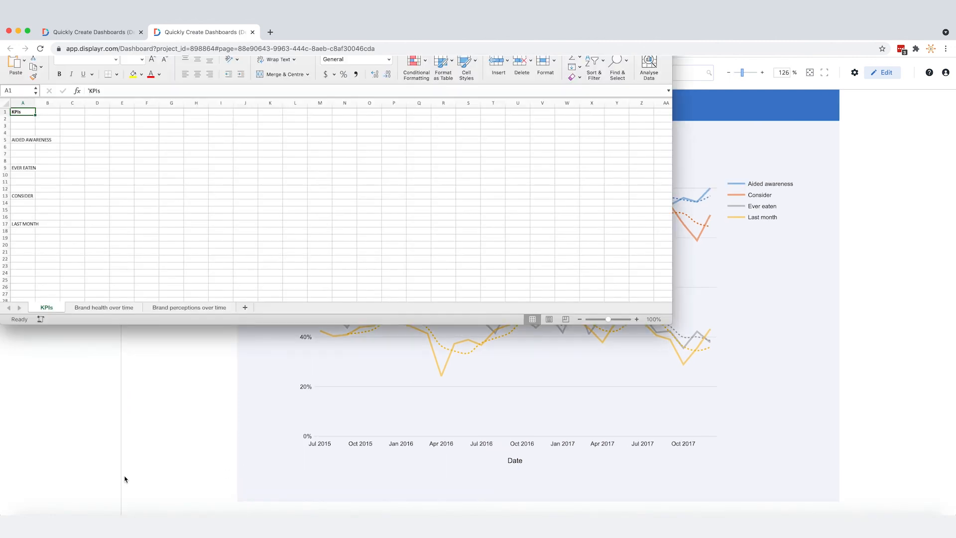
Examine the exported data on the "Brand health over time" and "Brand perceptions over time" sheets
{"action": "left_click", "coordinate": [122, 308]}
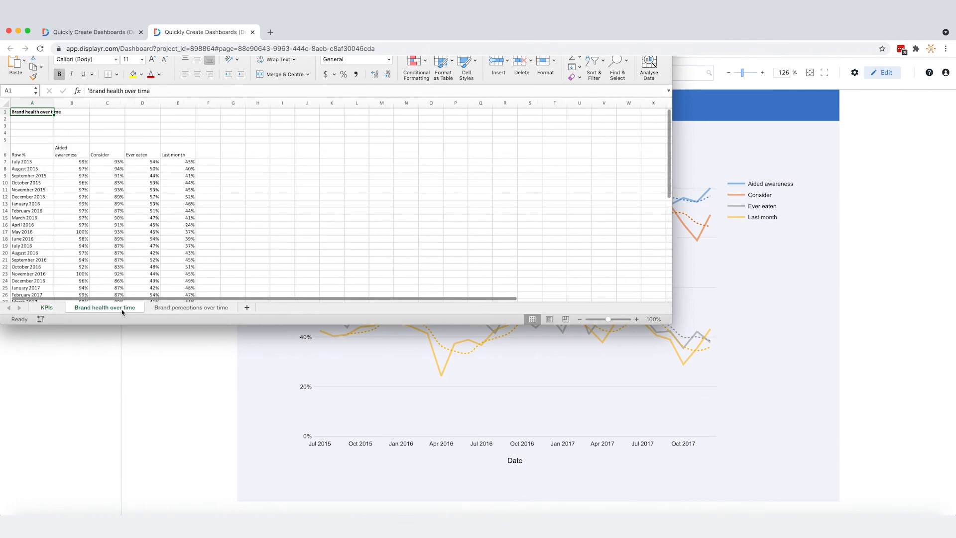
{"action": "scroll", "coordinate": [122, 311], "scroll_direction": "down", "scroll_amount": 2}
{"action": "scroll", "coordinate": [122, 311], "scroll_direction": "up", "scroll_amount": 2}
{"action": "left_click", "coordinate": [168, 307]}
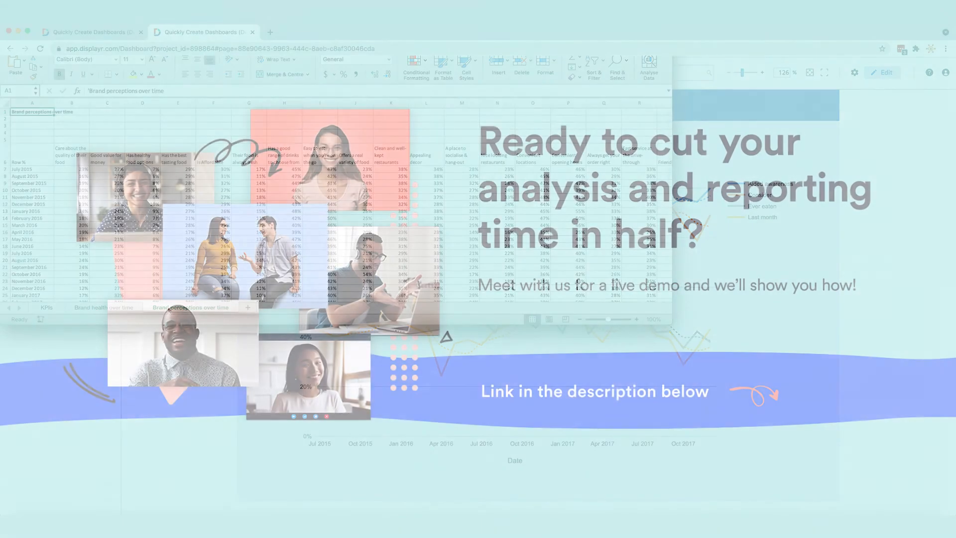